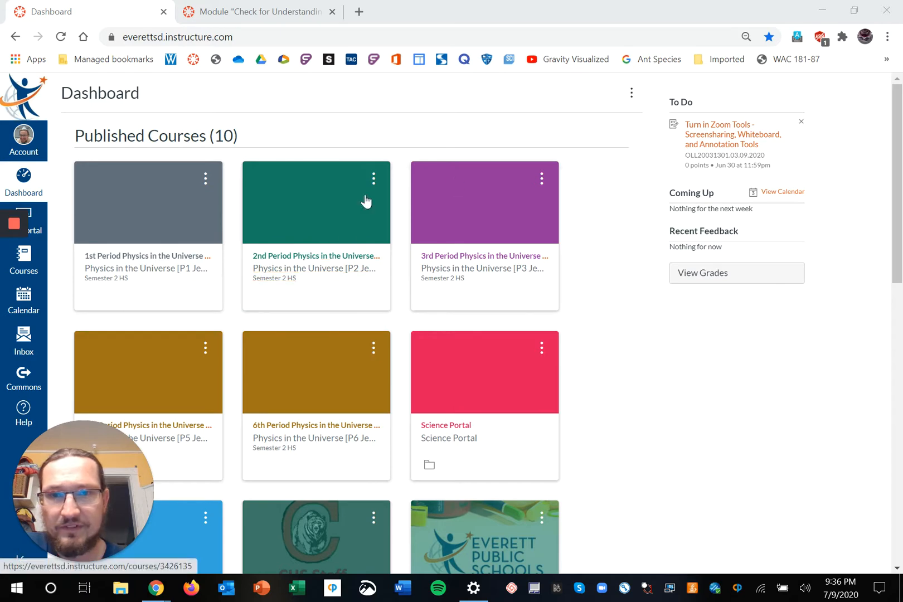
Open the Sandbox course from the Dashboard's unpublished courses and go to its Quizzes list.
scroll(391, 304, "down", 5)
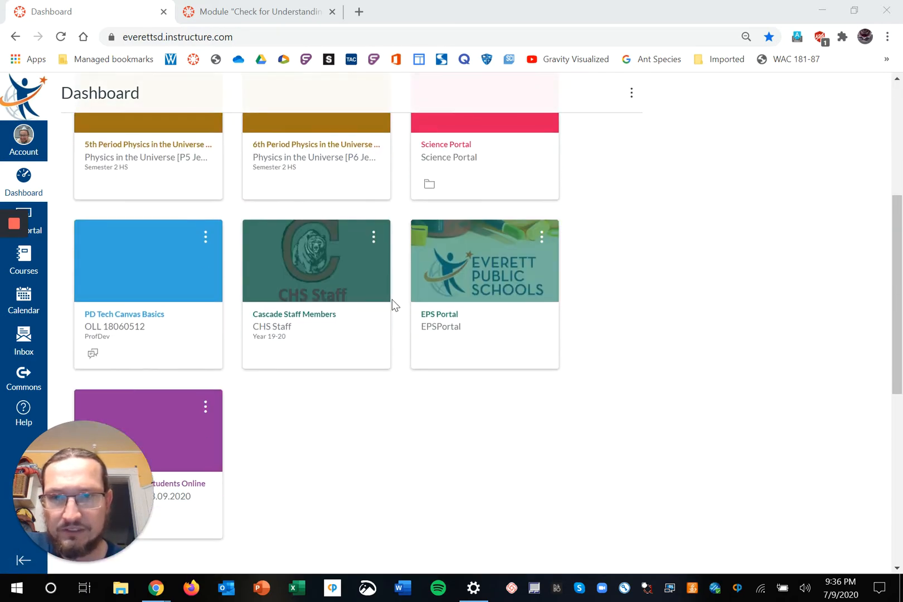
scroll(391, 304, "down", 6)
left_click(162, 356)
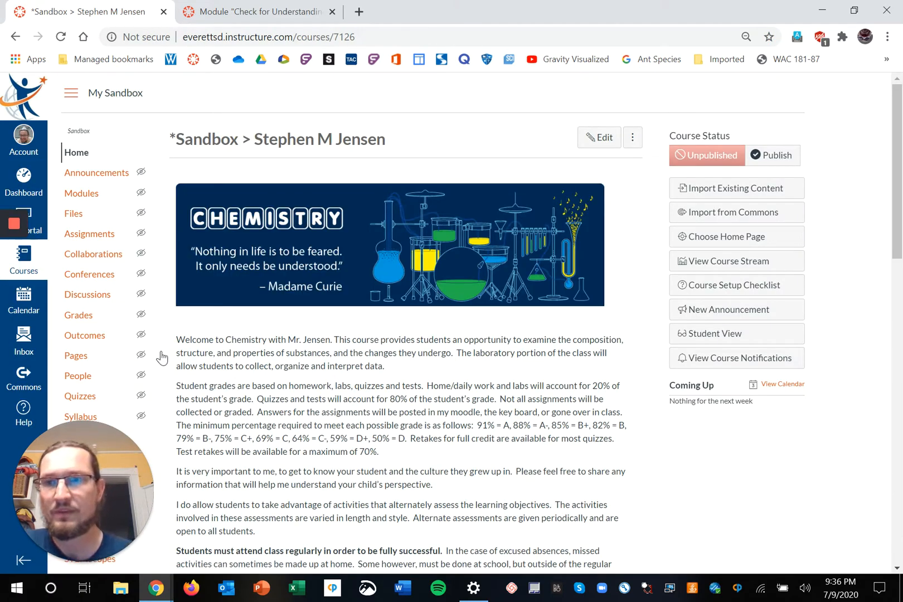
scroll(100, 316, "down", 2)
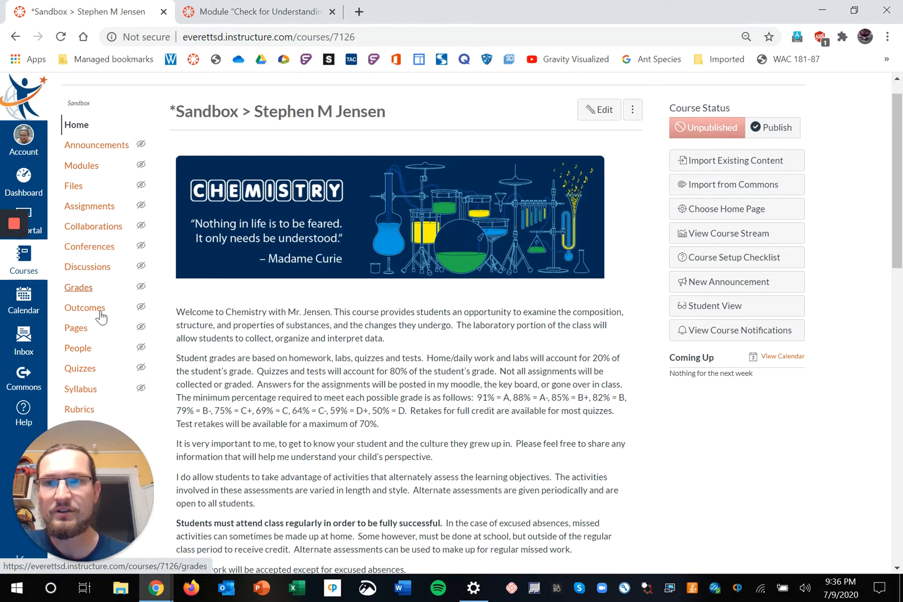
left_click(87, 290)
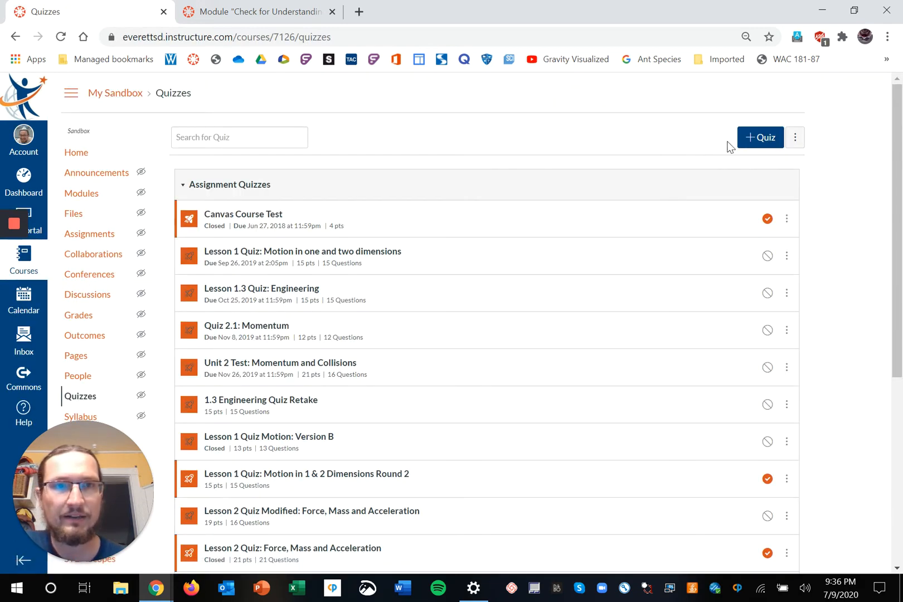
Create a new quiz with the New Quizzes engine selected.
left_click(750, 147)
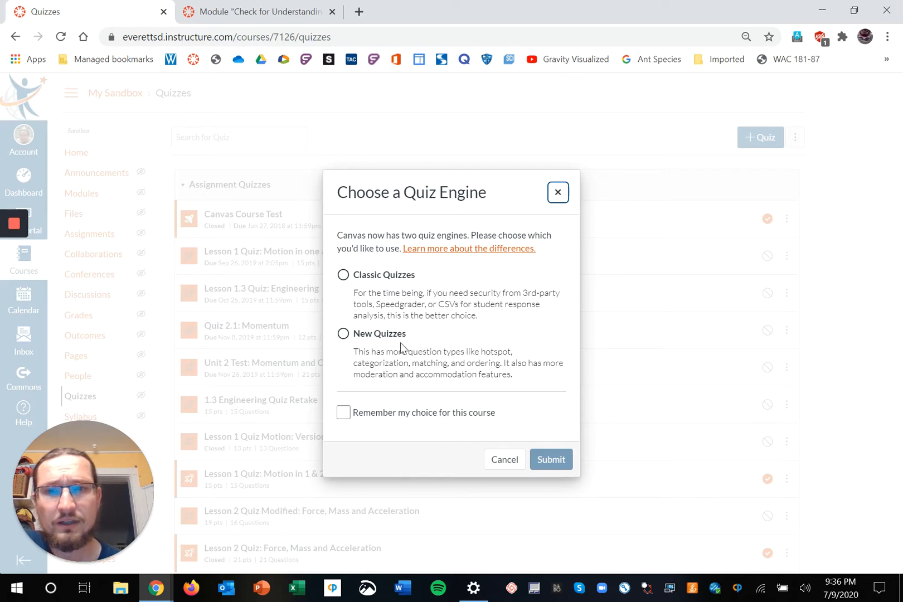
left_click(344, 335)
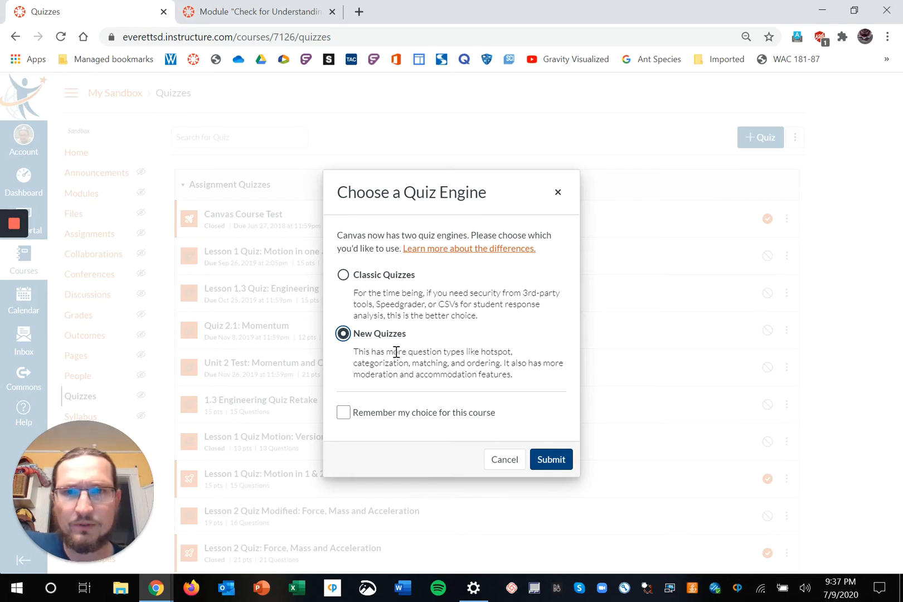
left_click(559, 464)
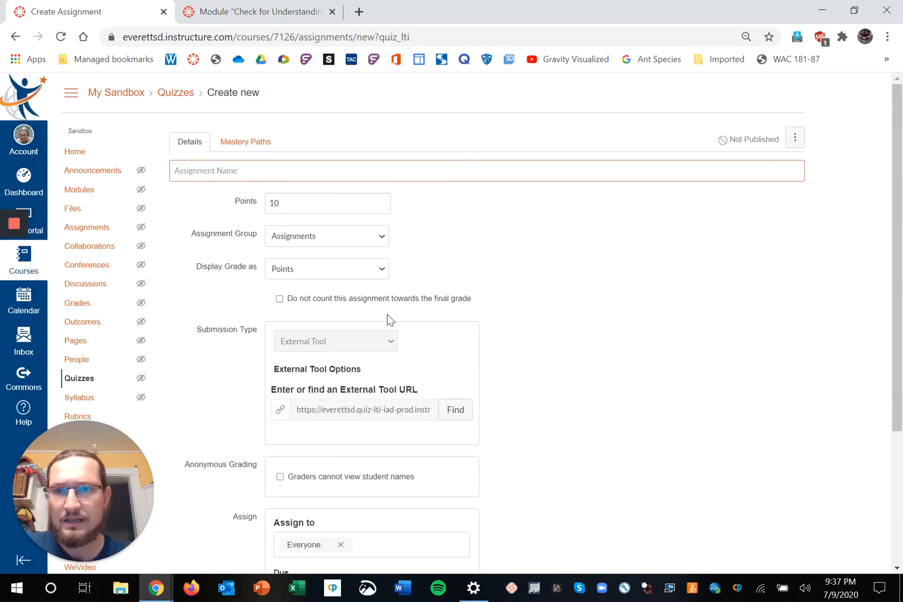
Name the new quiz 'Practice Quiz' and save it.
type("Pra")
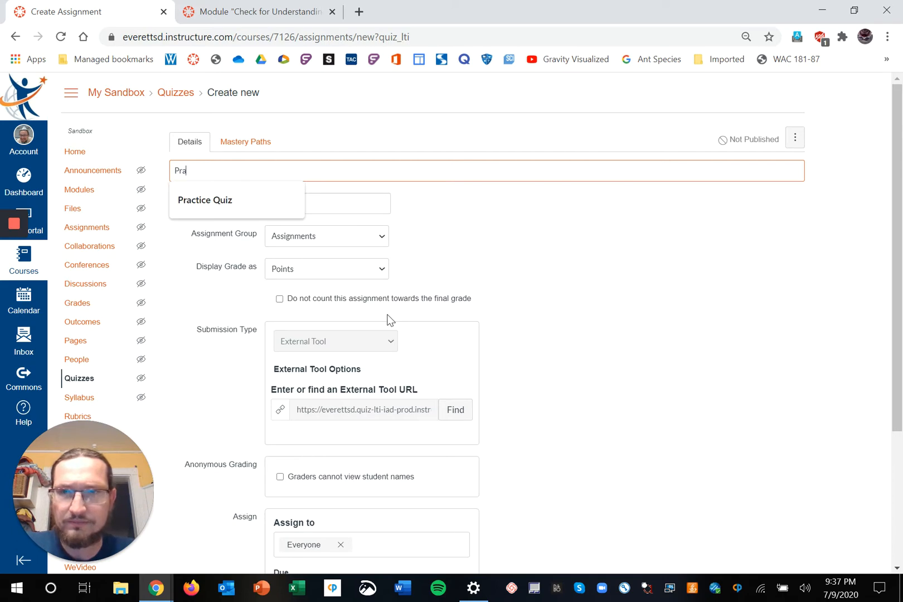
type("ctice Quiz")
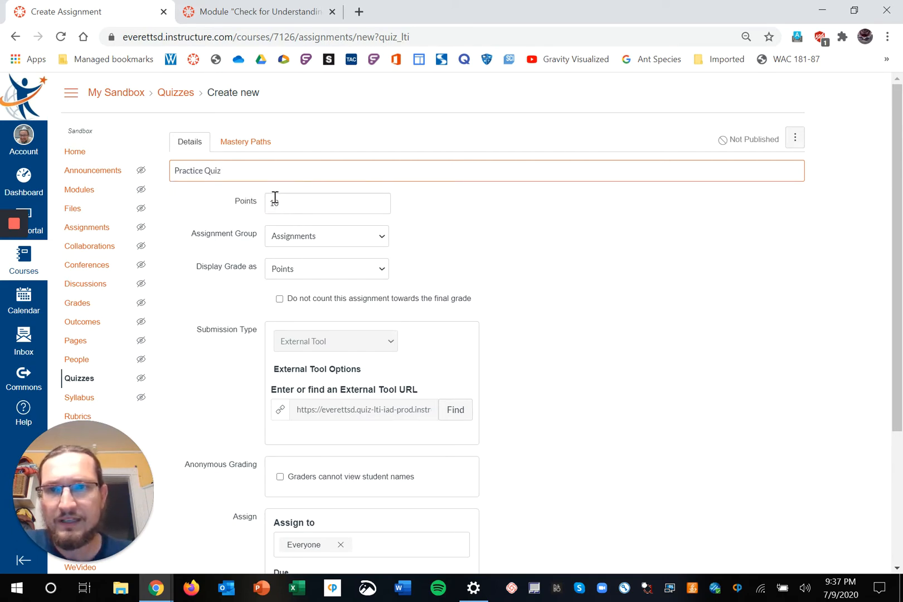
scroll(328, 309, "down", 1)
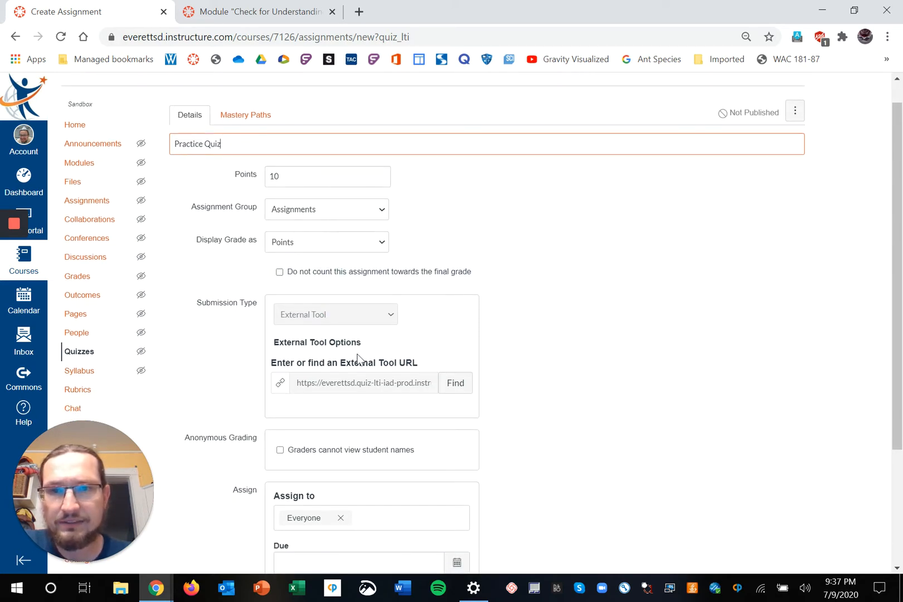
scroll(437, 417, "down", 1)
scroll(438, 417, "down", 3)
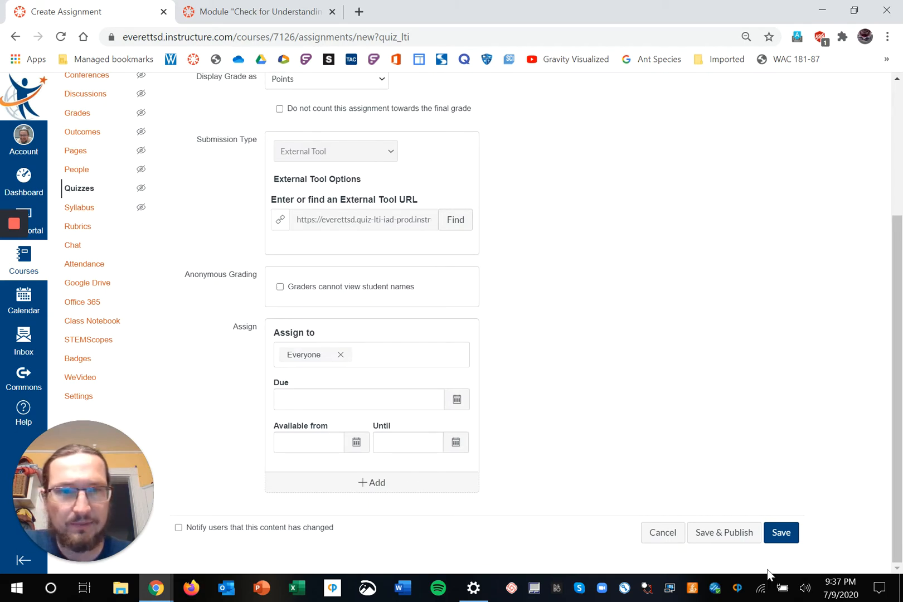
left_click(782, 536)
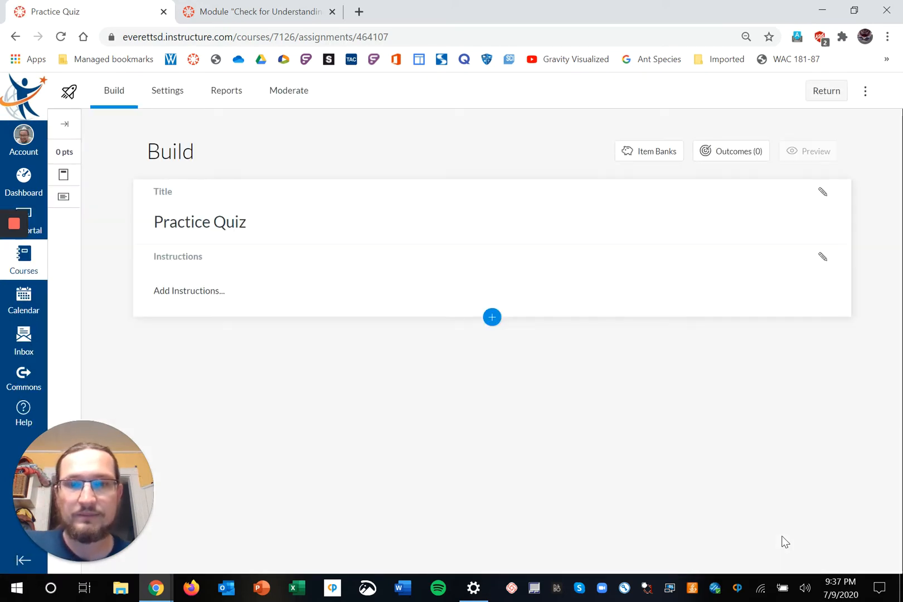
Insert a blank Formula question from the Insert Content panel.
left_click(492, 317)
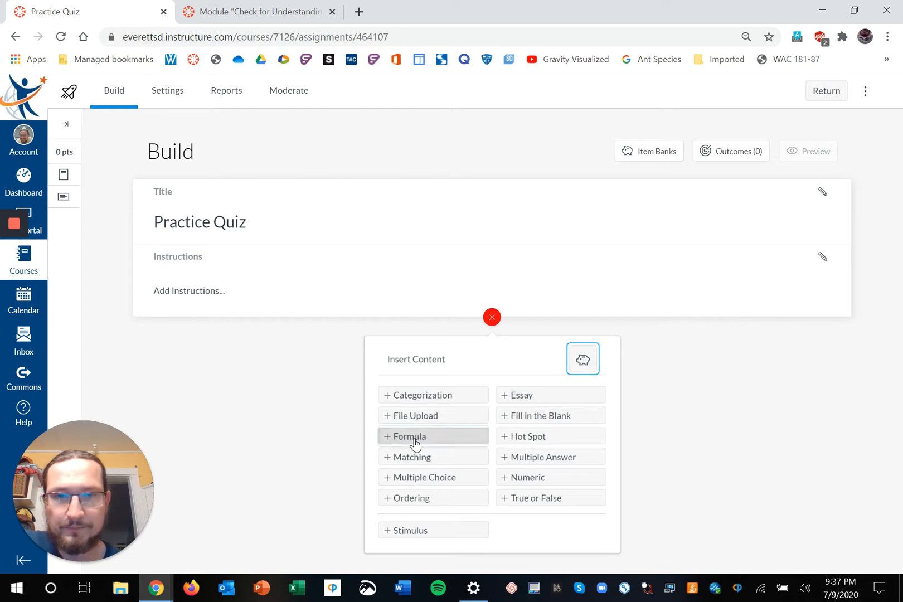
left_click(416, 440)
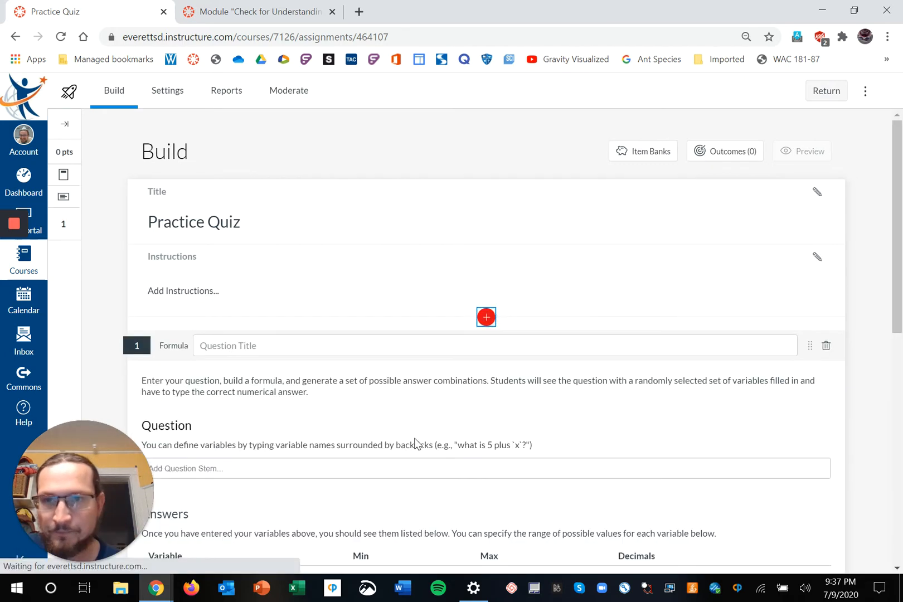
scroll(374, 368, "down", 2)
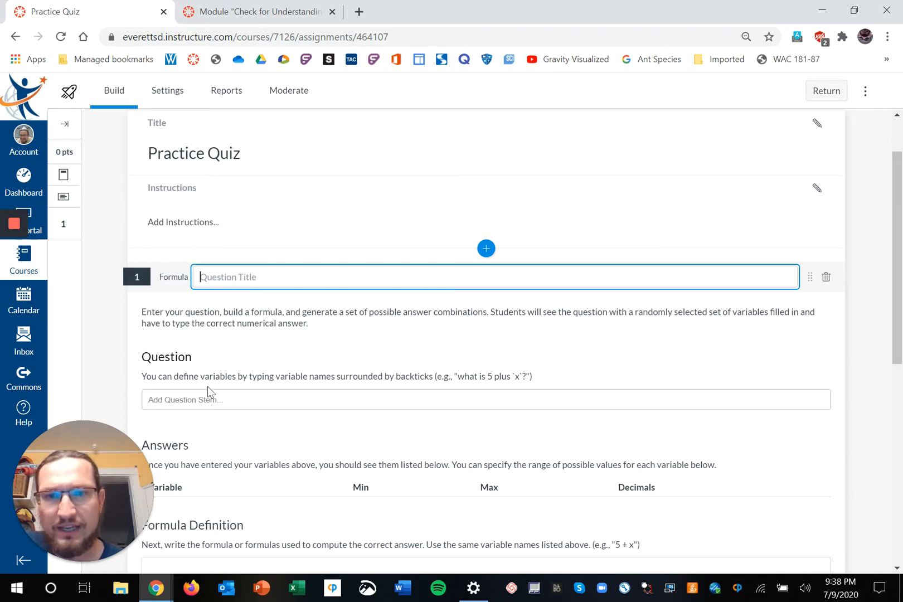
scroll(199, 391, "down", 1)
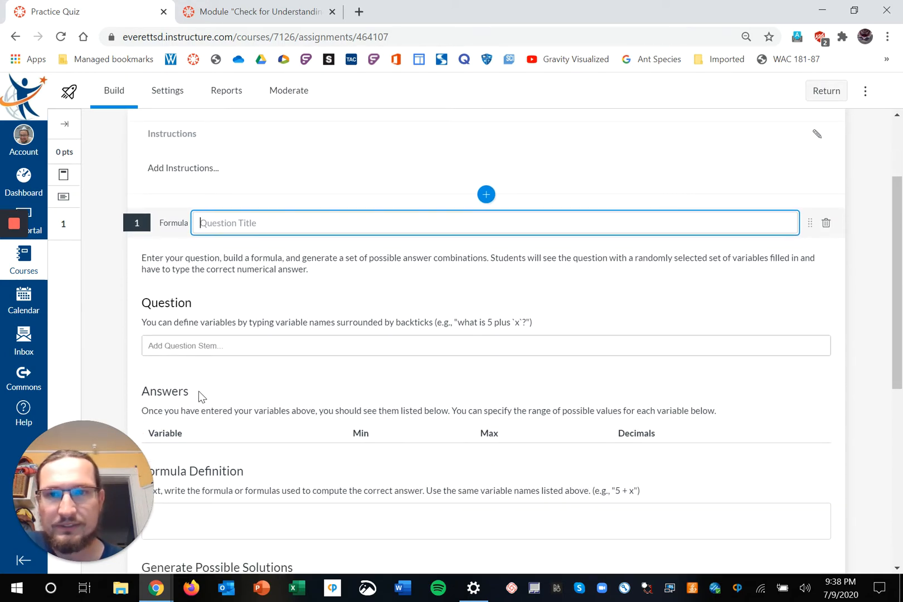
scroll(199, 390, "down", 1)
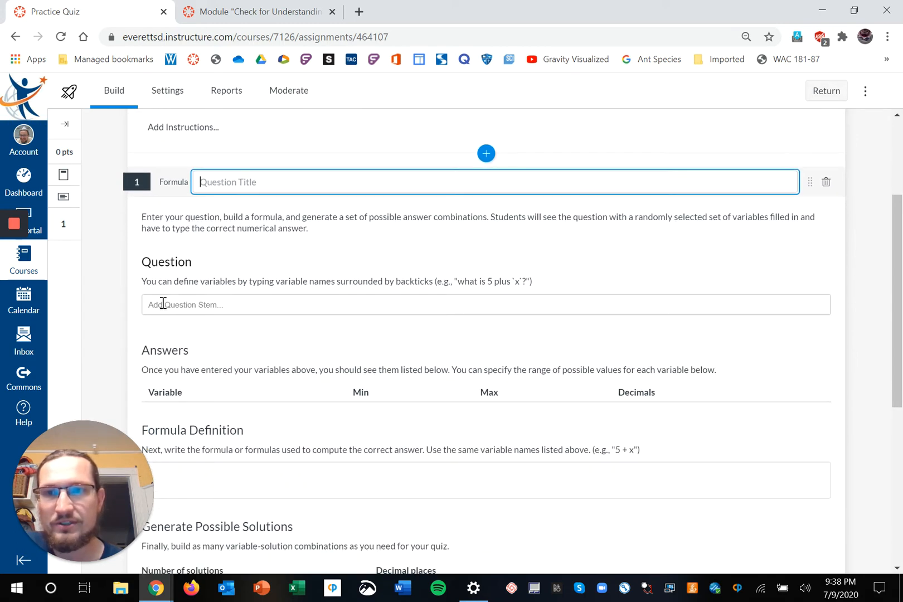
Enter the question text 'A mystery metal has a mass of 30 grams and a volume of 10 mL. What is its density?'.
left_click(162, 304)
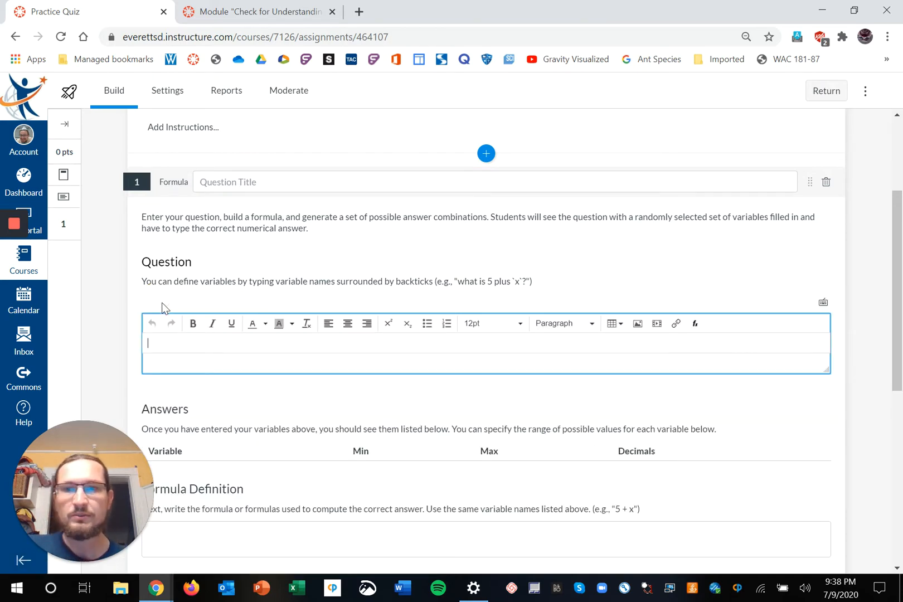
left_click(267, 278)
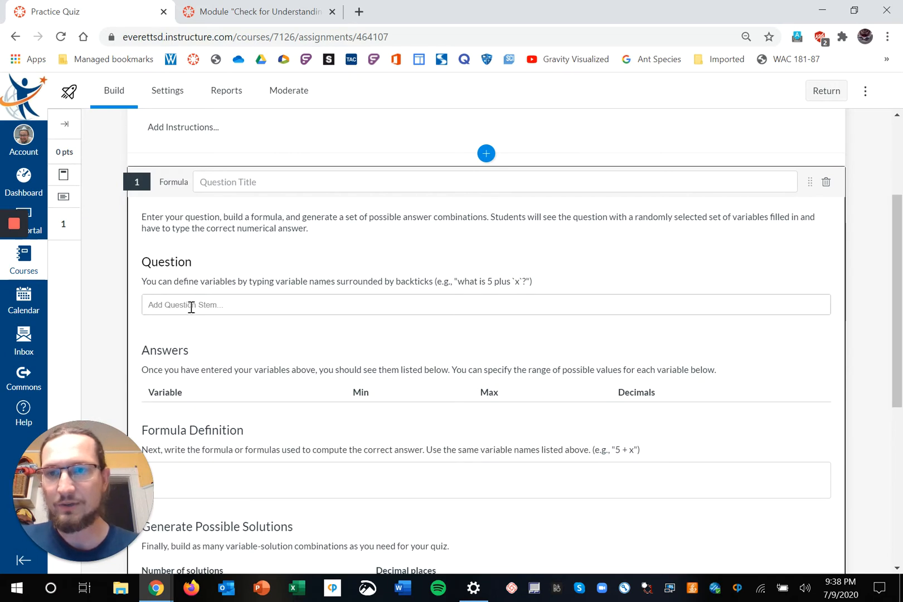
left_click(191, 305)
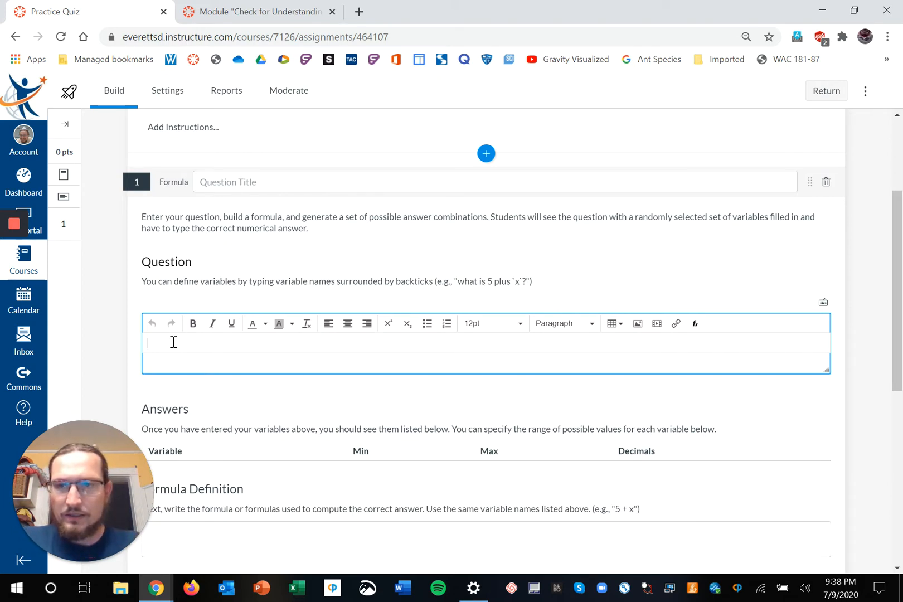
type("A mystery")
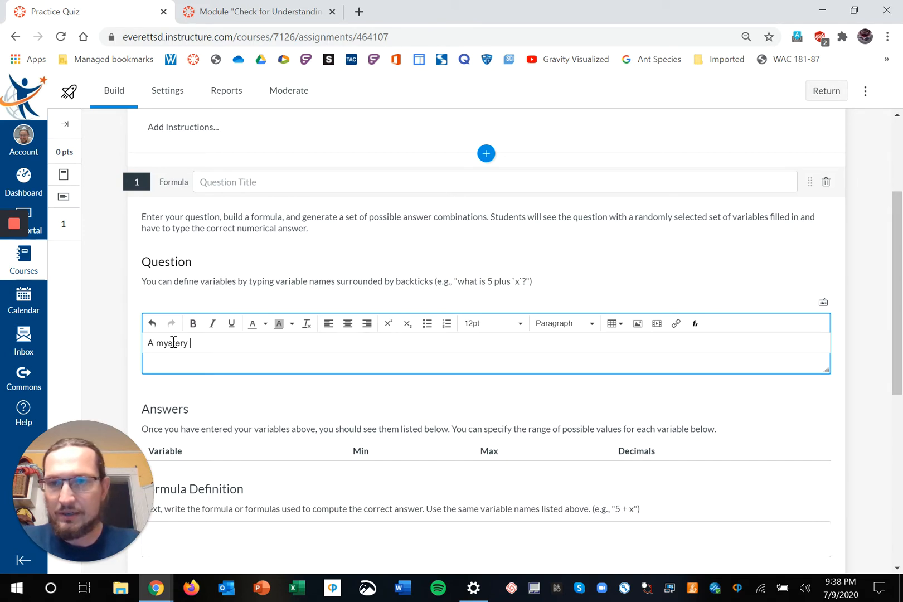
type(" meta")
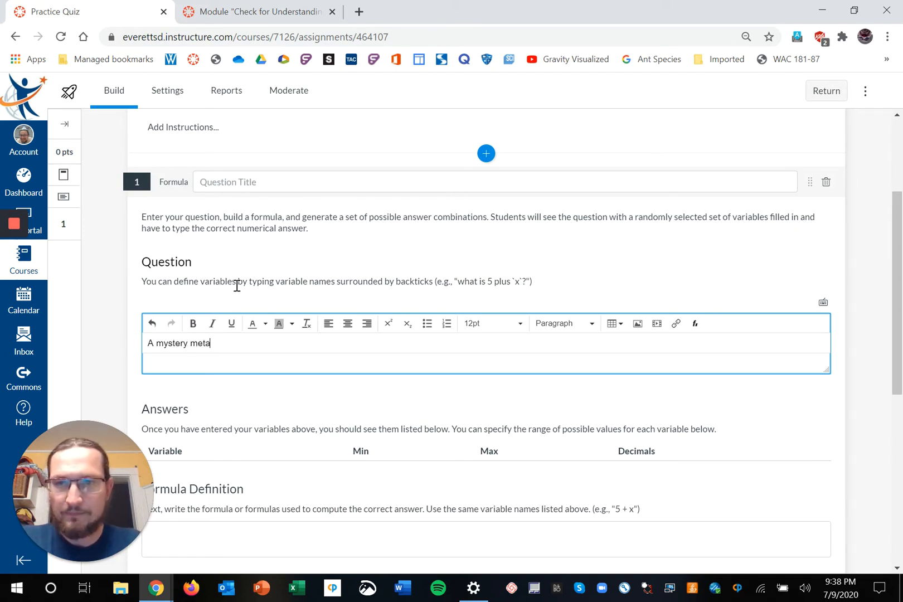
type("l has a ")
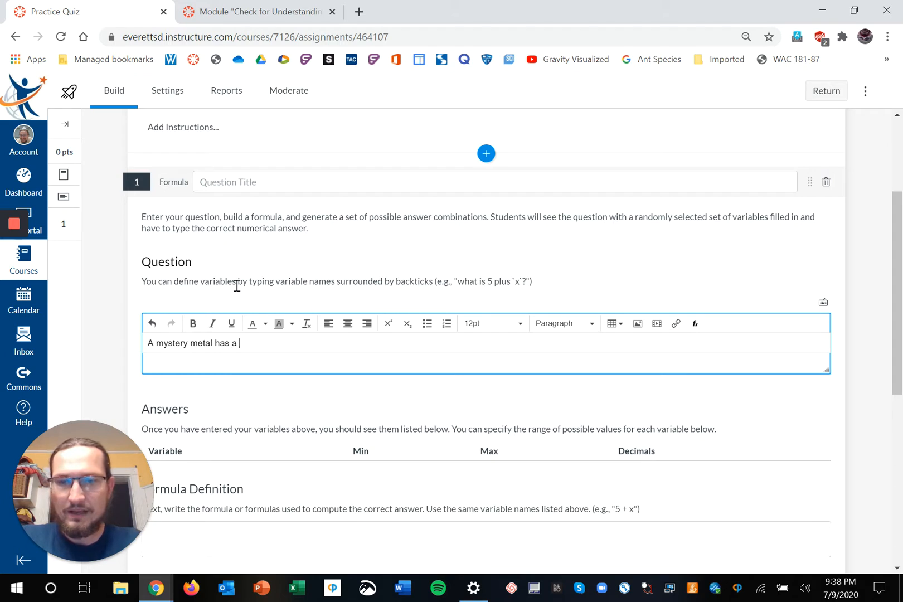
type("mass of ")
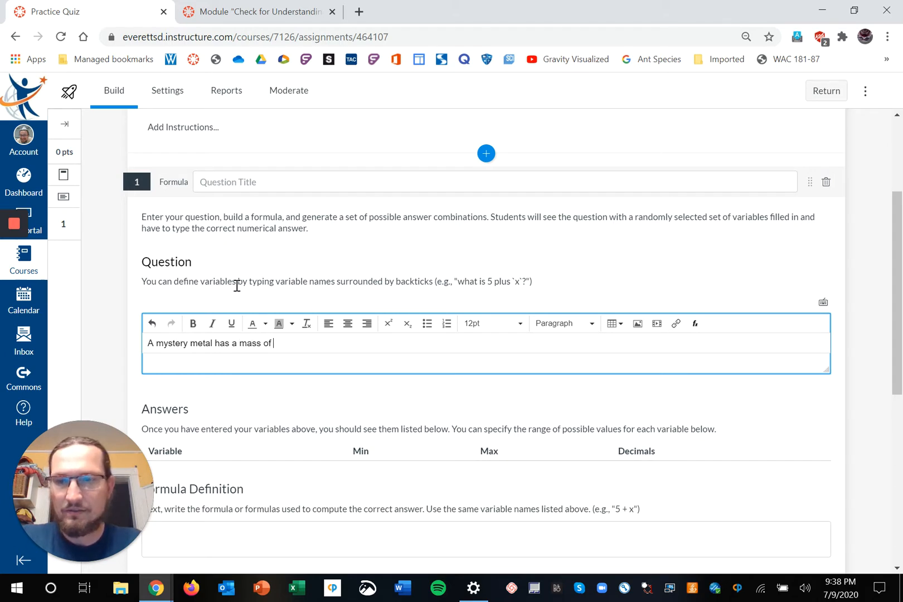
type("30 g")
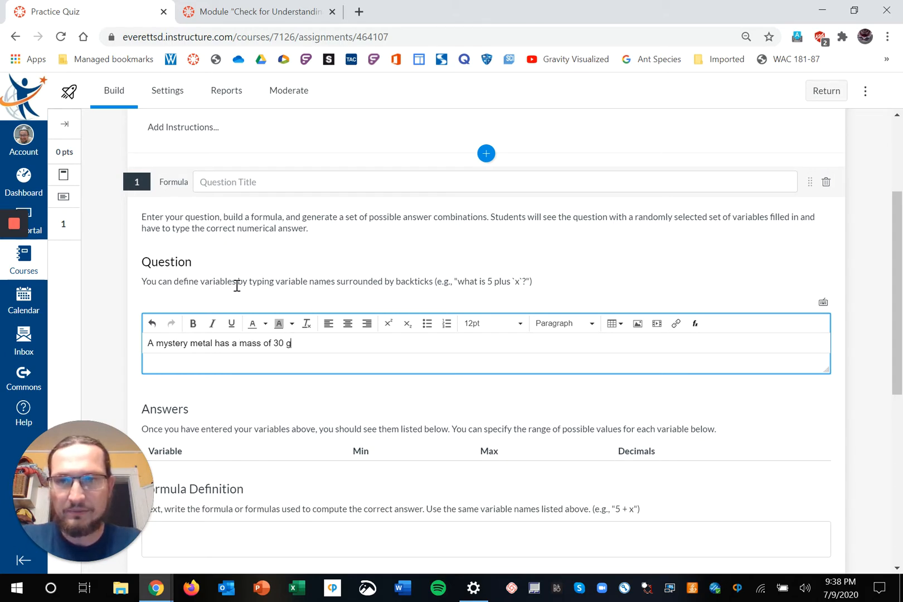
type("rams and a")
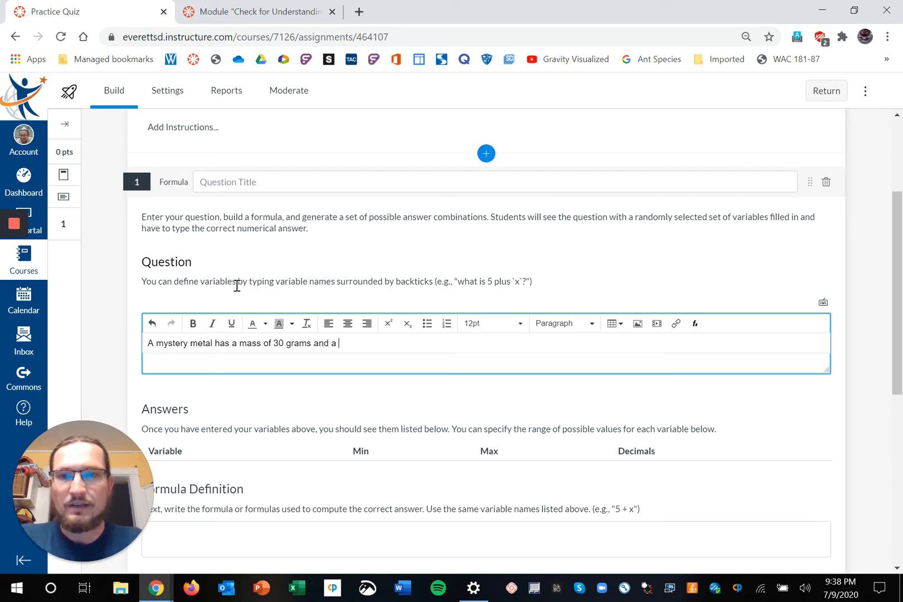
type(" volume ")
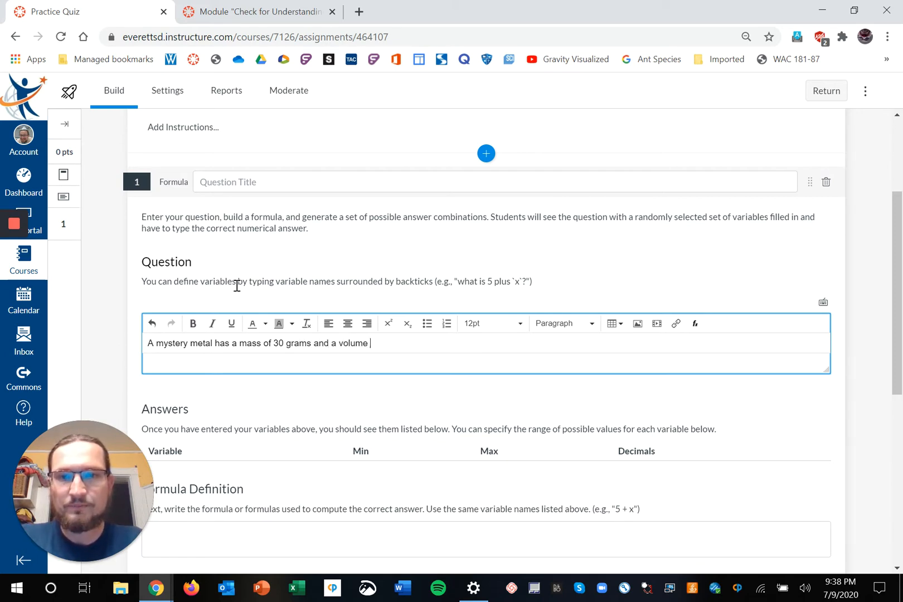
type("of 10")
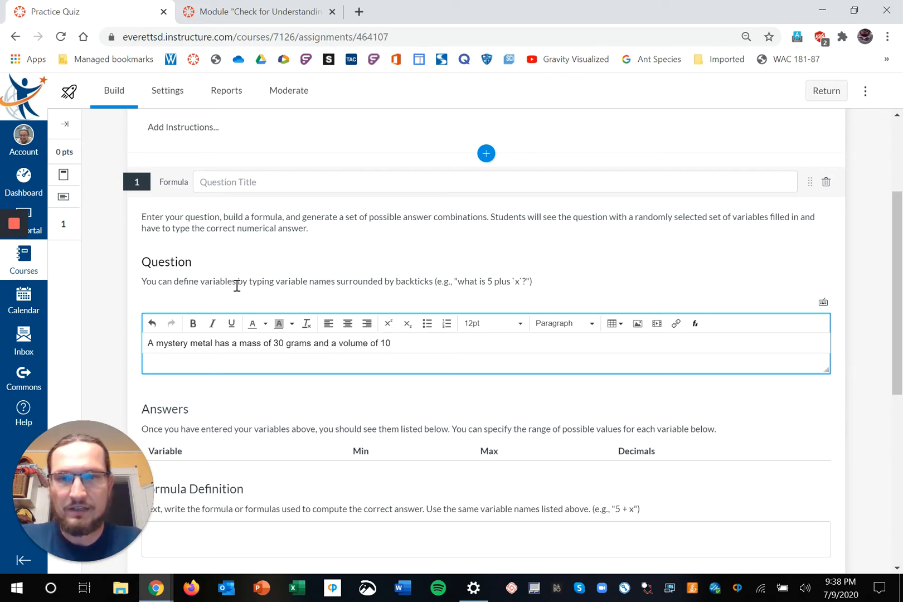
type(" mL")
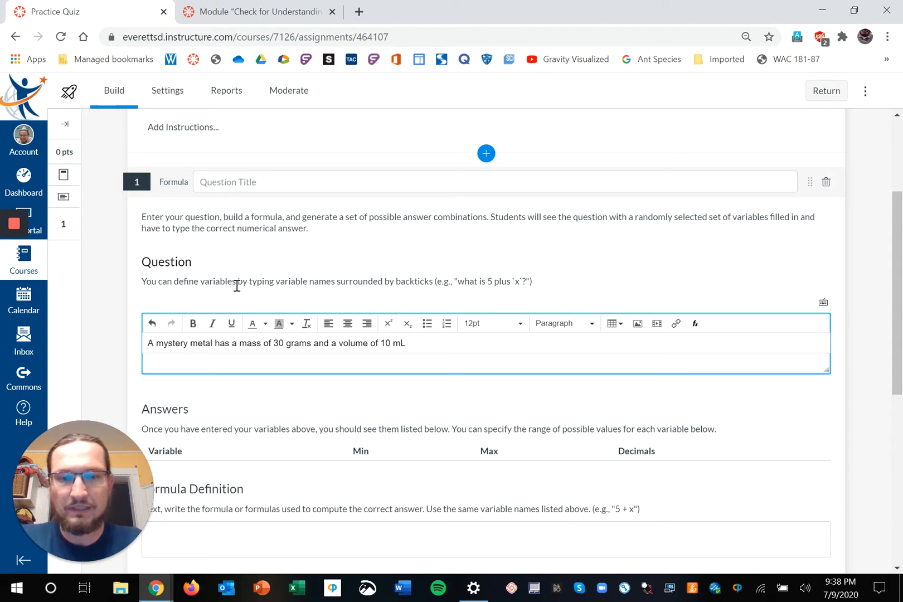
type(".  What ")
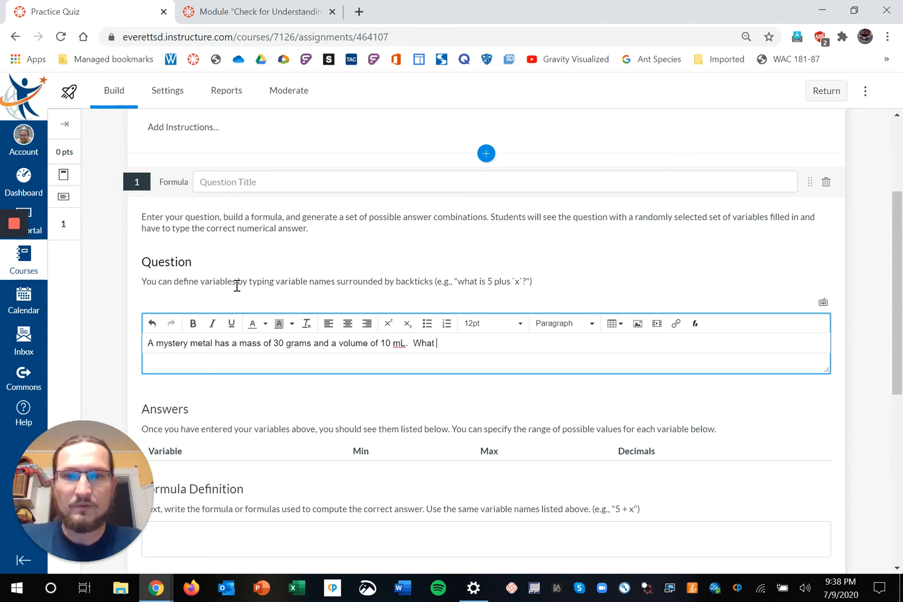
type("is its ")
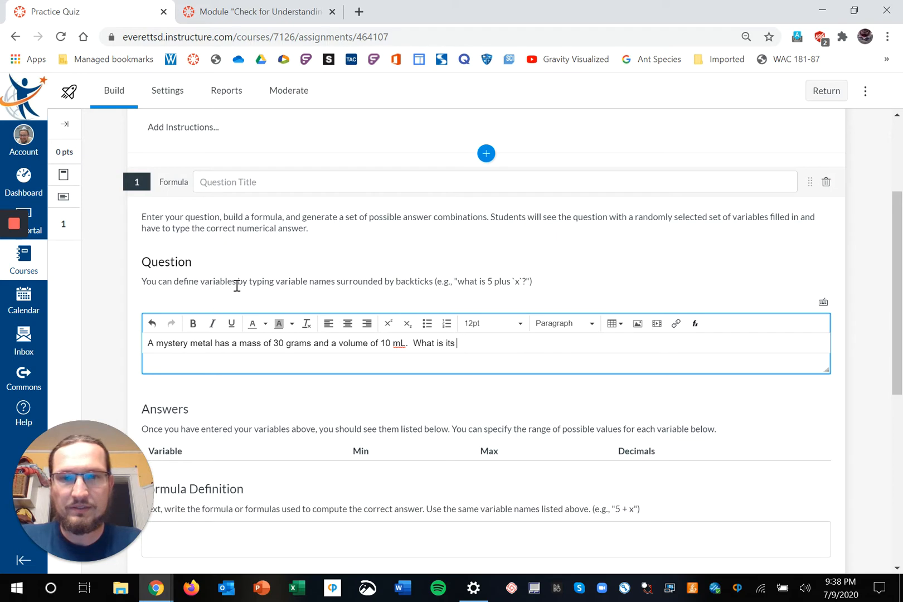
type("density?")
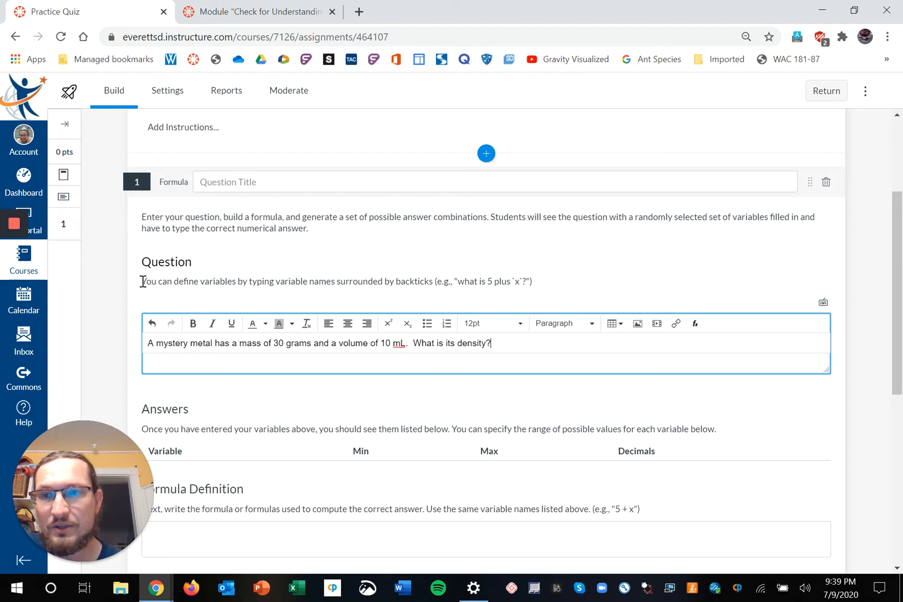
left_click_drag(141, 281, 533, 283)
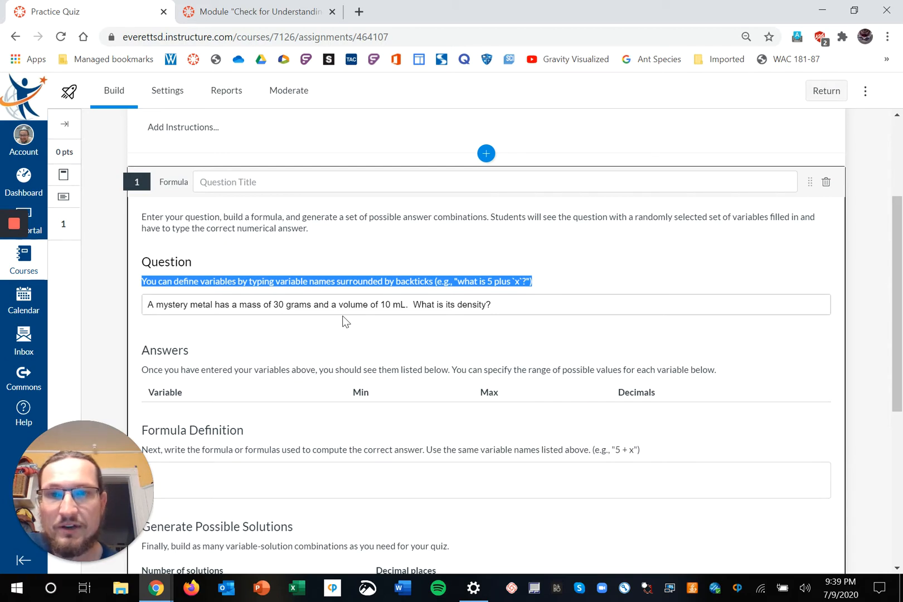
Replace the mass 30 in the question text with the backtick variable `x`.
left_click(400, 258)
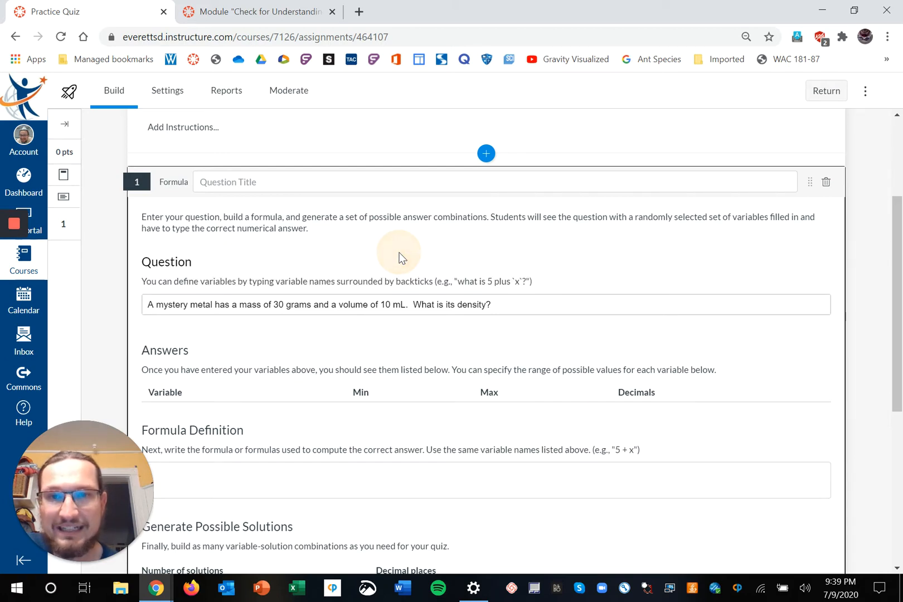
left_click(509, 309)
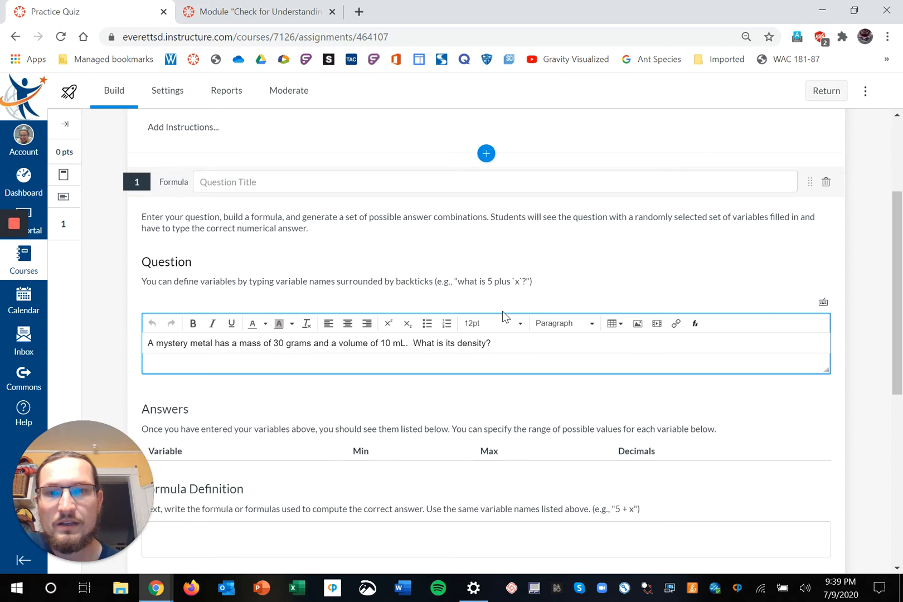
left_click(276, 343)
left_click_drag(276, 344, 285, 344)
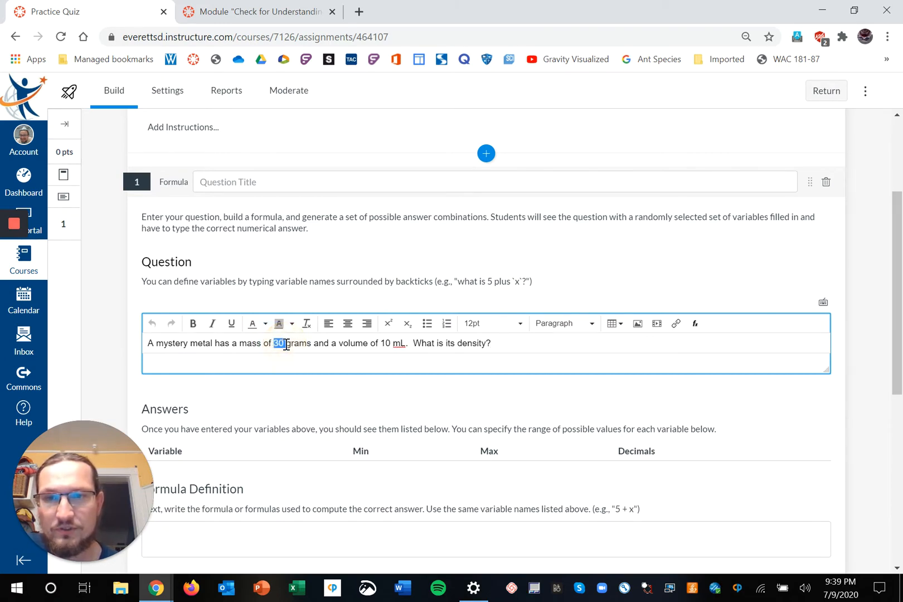
key("BackSpace")
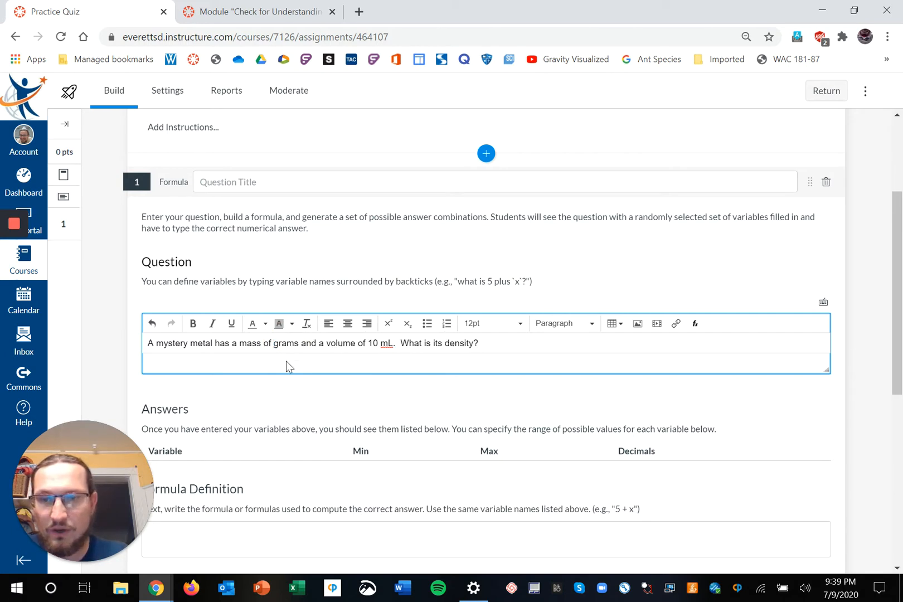
type("x")
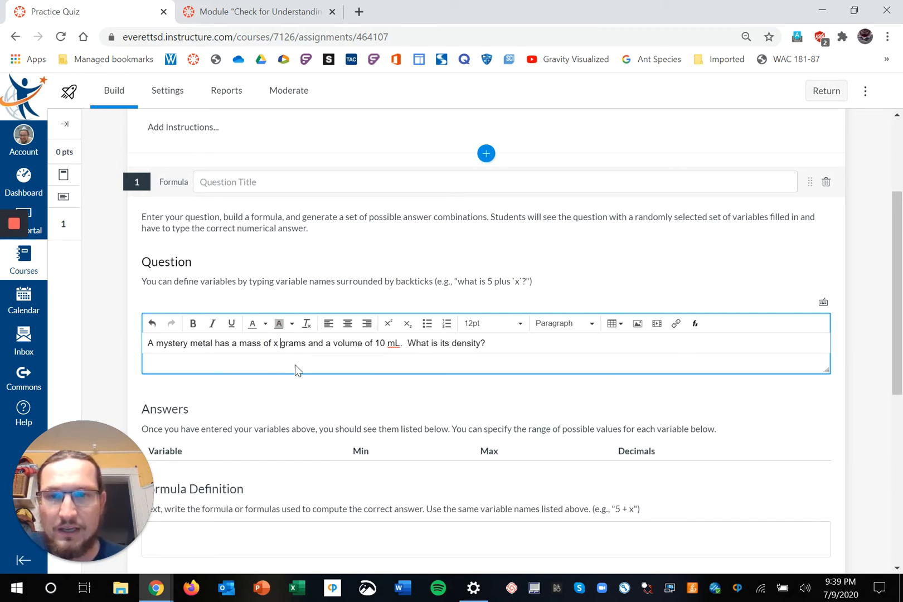
left_click(275, 343)
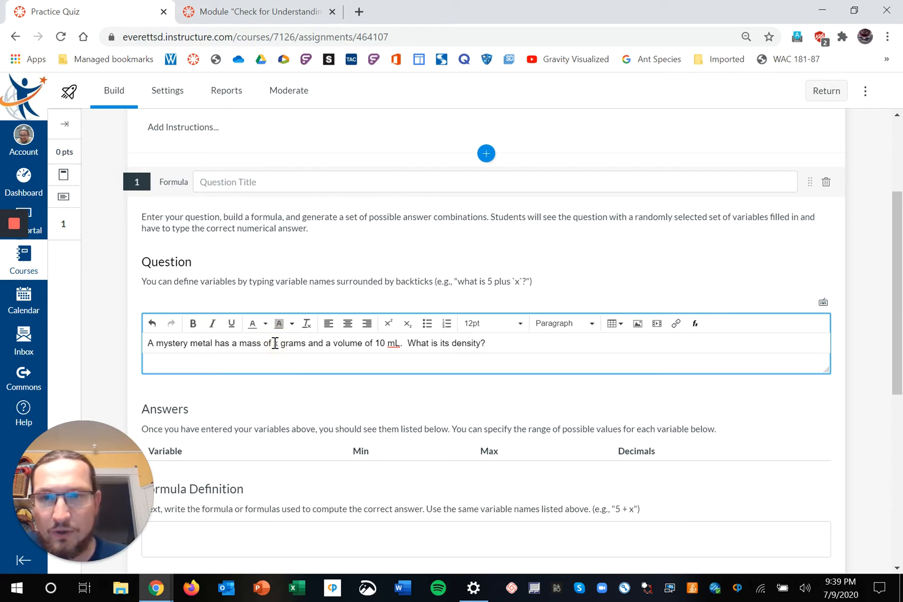
type("`")
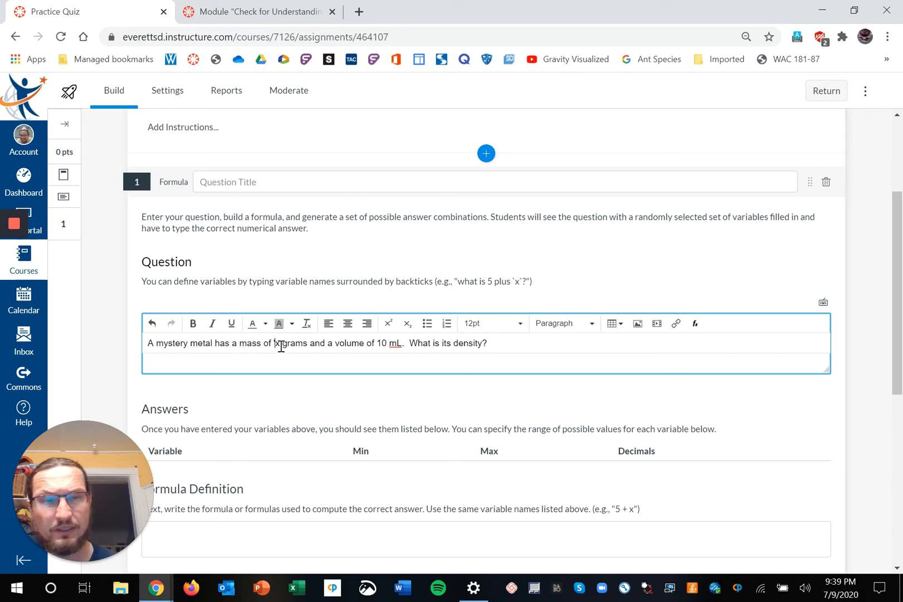
key("BackSpace")
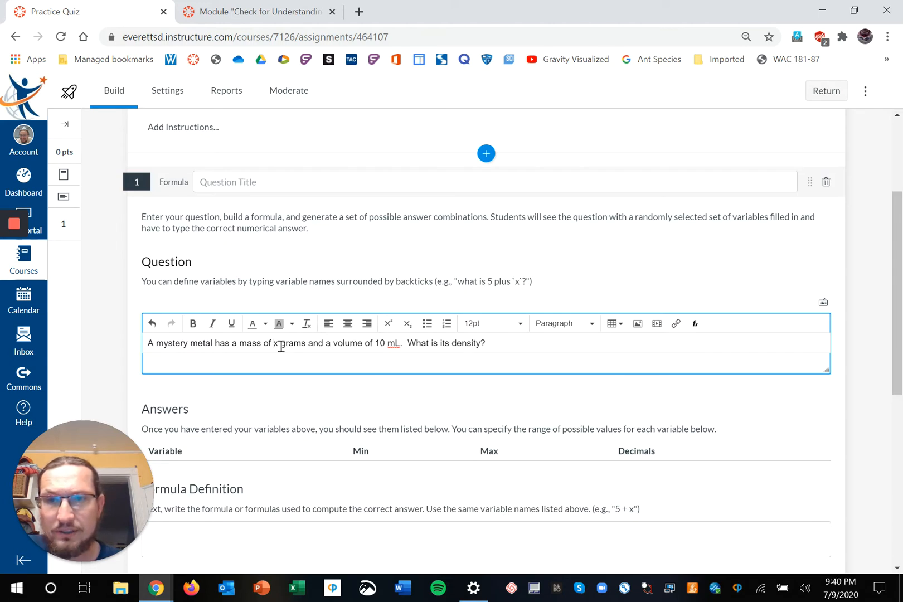
type("`")
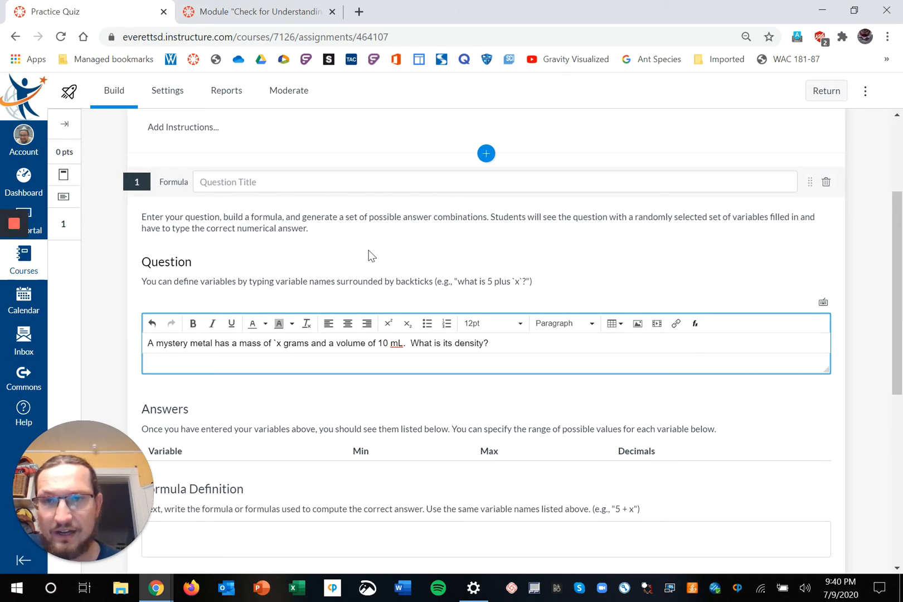
type("`")
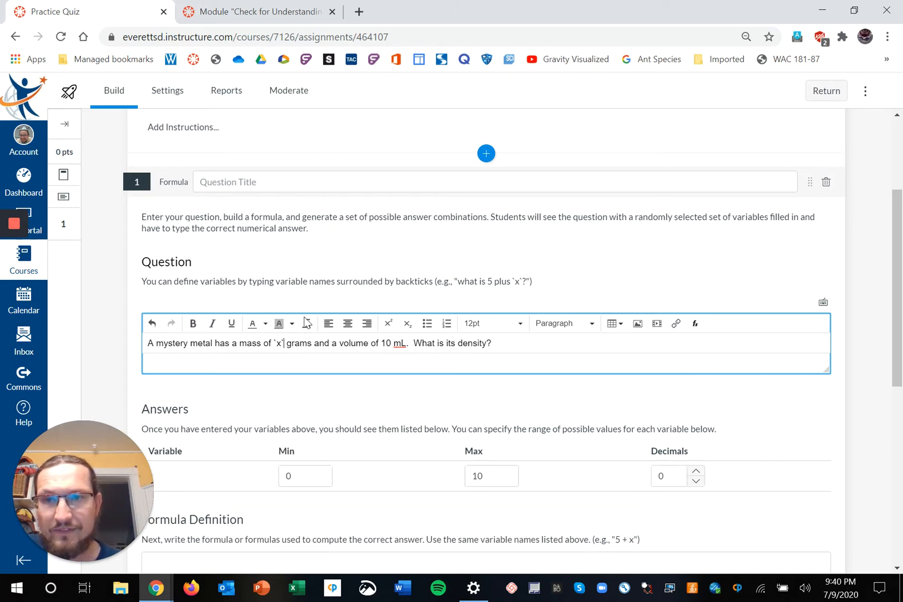
Replace the 10 mL volume in the question text with the variable `y`.
scroll(211, 462, "down", 2)
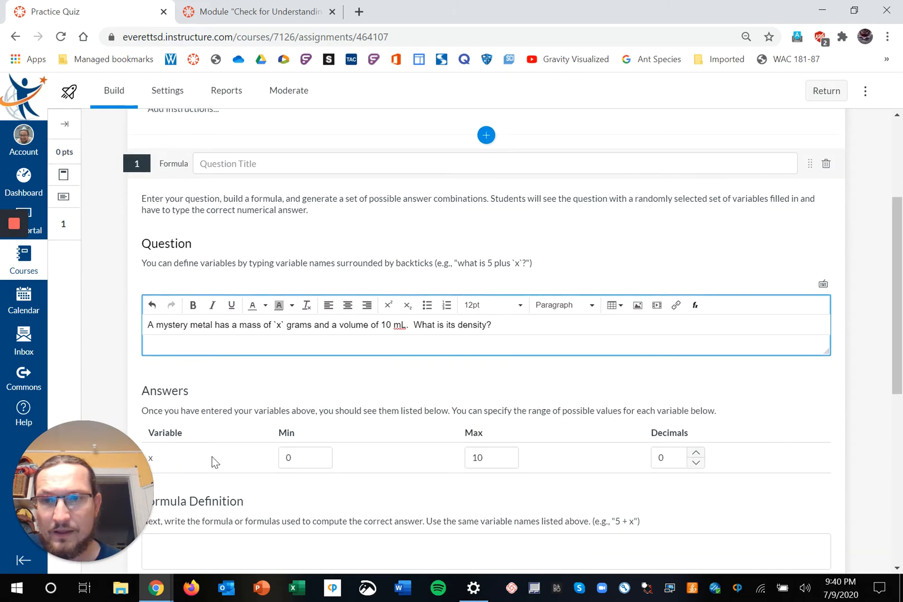
scroll(212, 456, "down", 1)
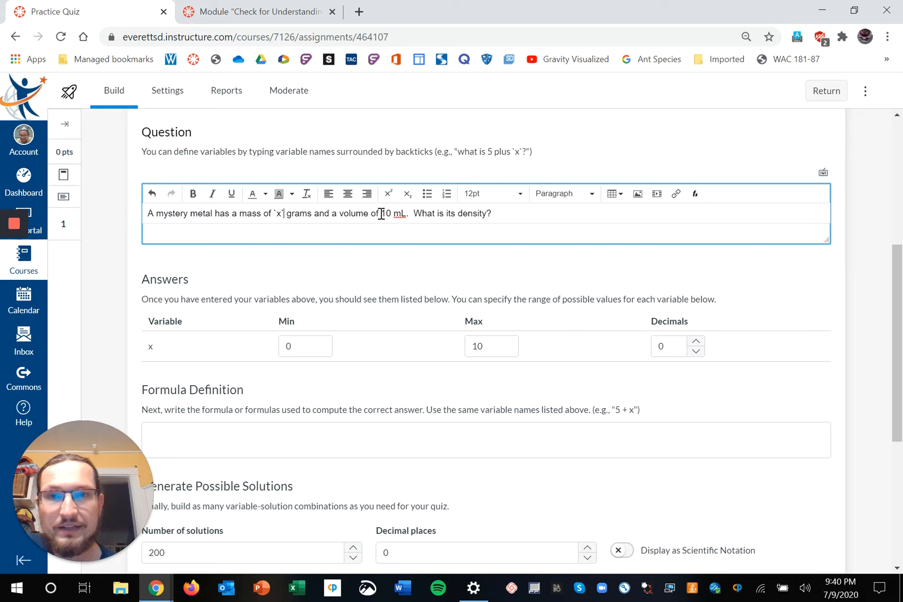
left_click_drag(382, 213, 395, 218)
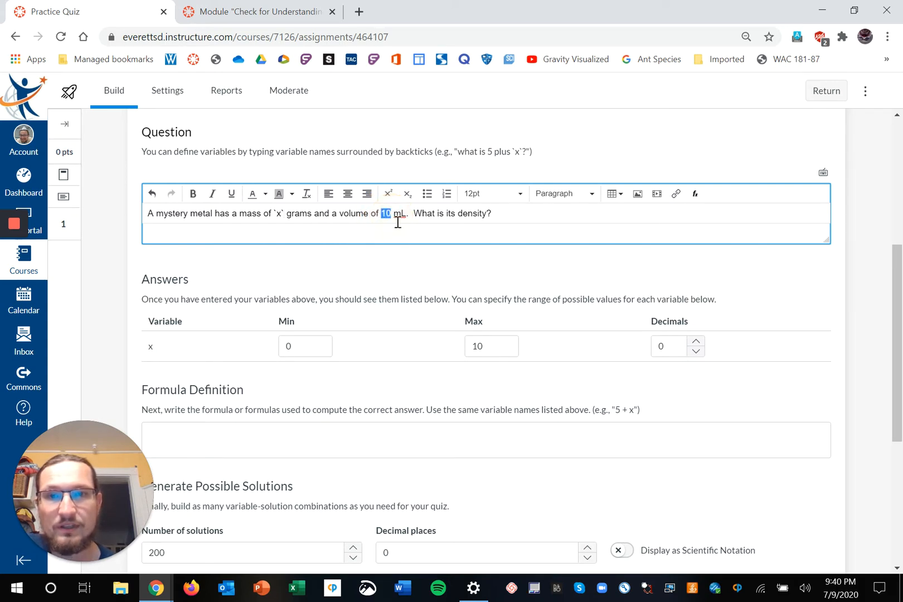
type("`y")
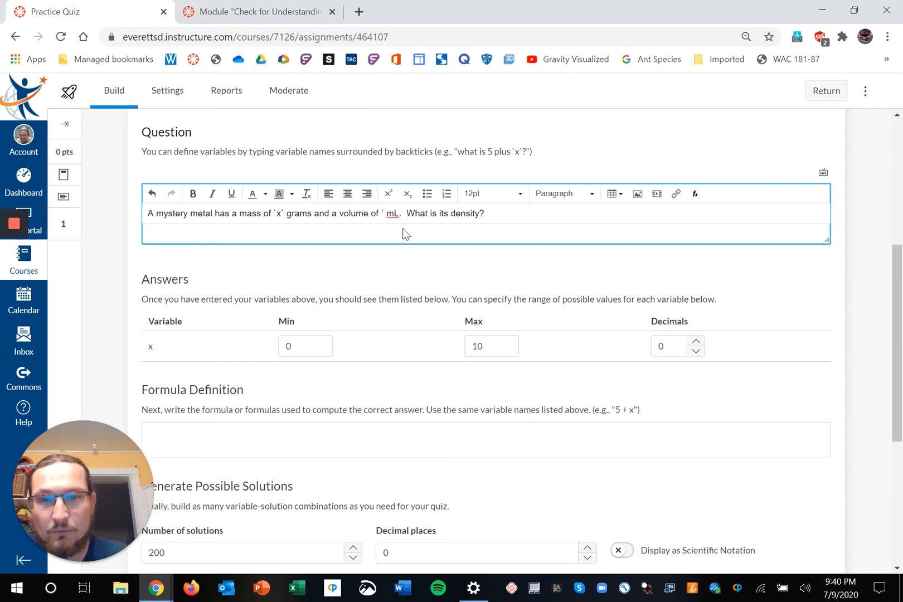
type("`")
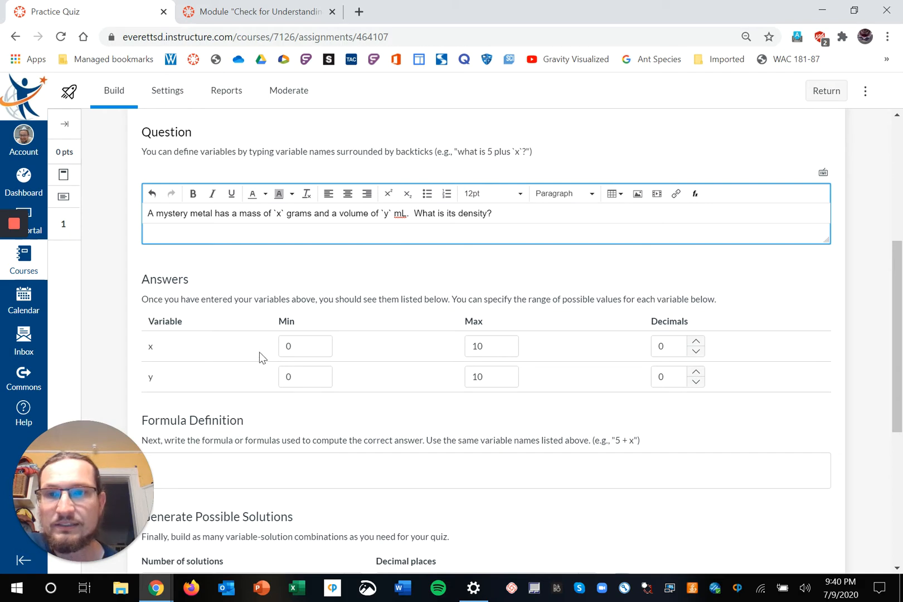
scroll(207, 328, "down", 1)
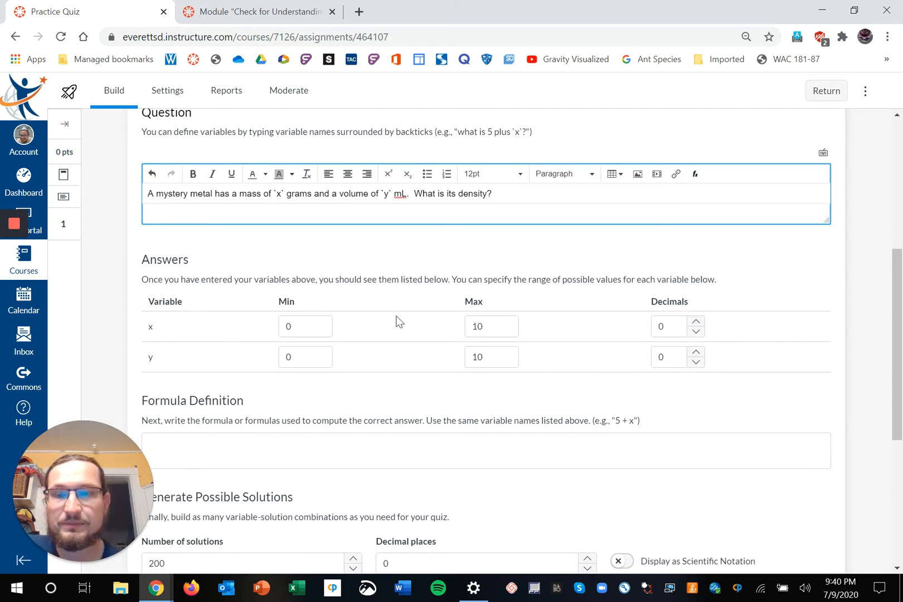
Set variable x to range from 25 to 35.
double_click(294, 327)
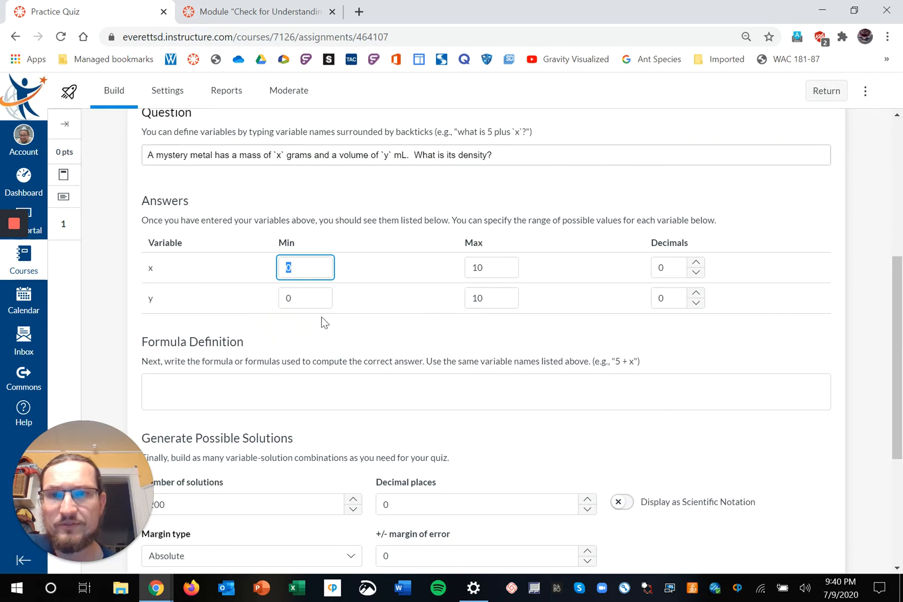
scroll(374, 245, "up", 1)
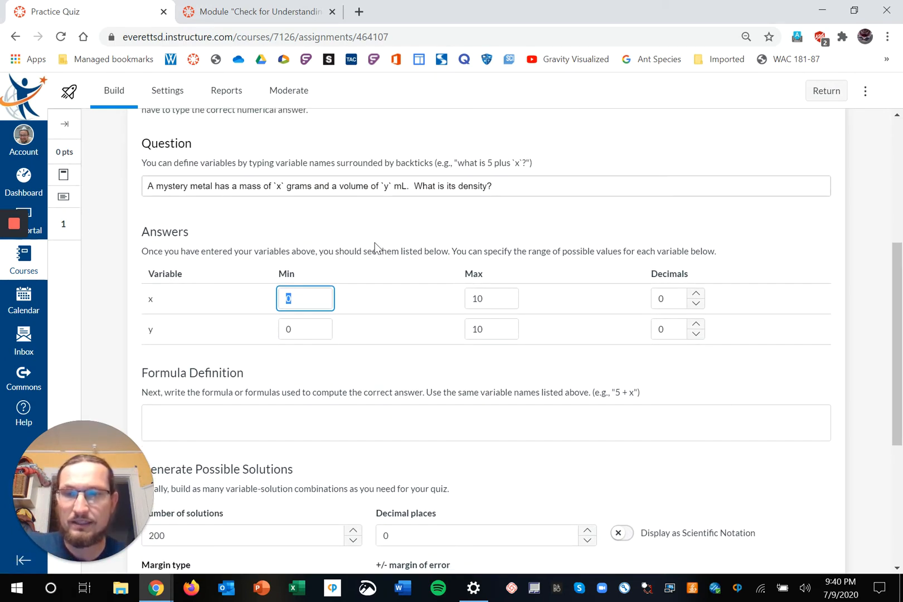
type("25")
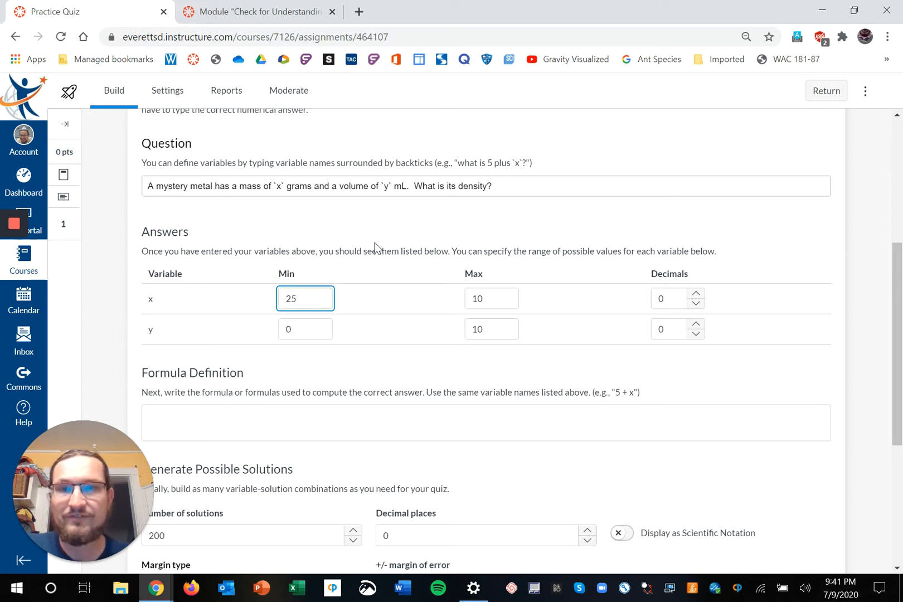
left_click_drag(478, 298, 489, 299)
key("BackSpace")
key("BackSpace")
type("35")
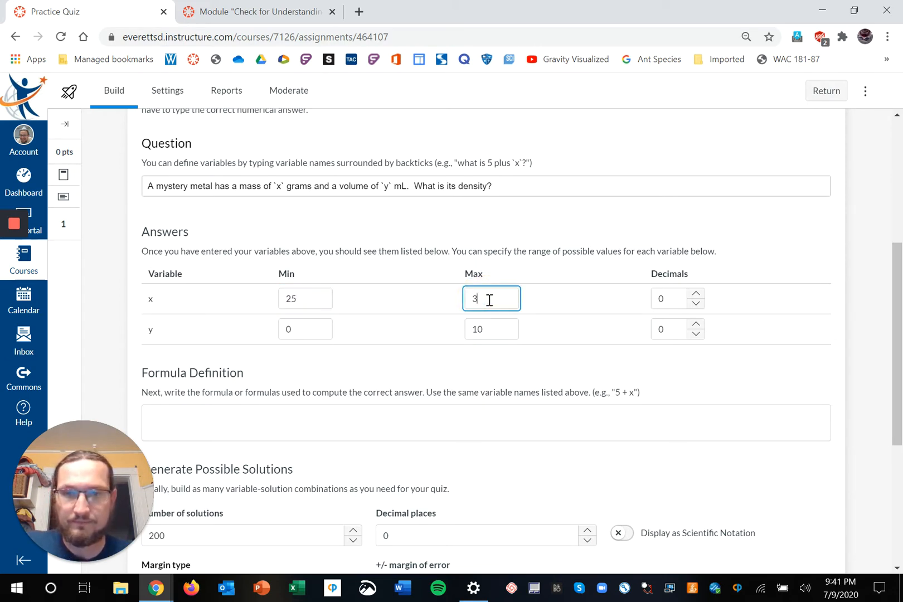
Set variable y's minimum to 5 and maximum to 15.
left_click(307, 330)
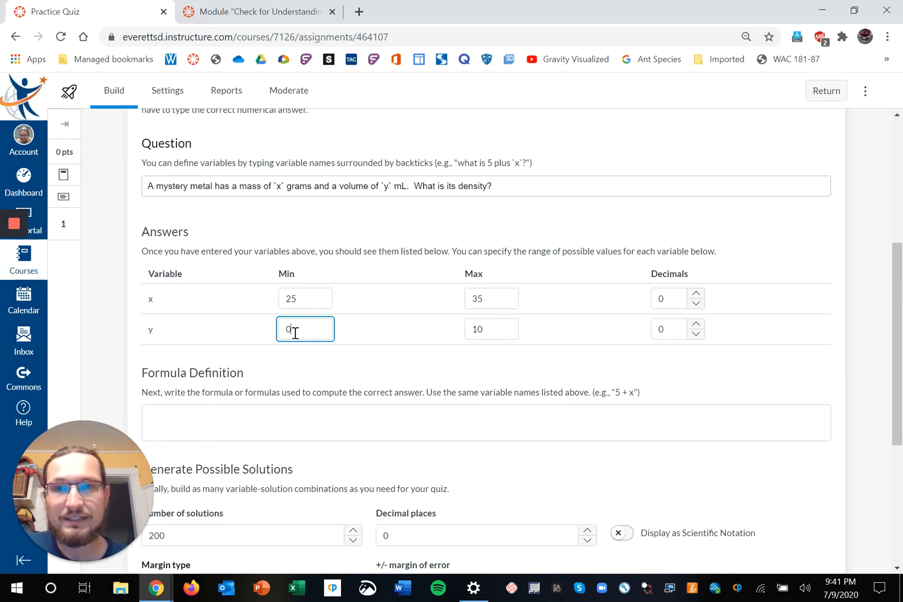
key("BackSpace")
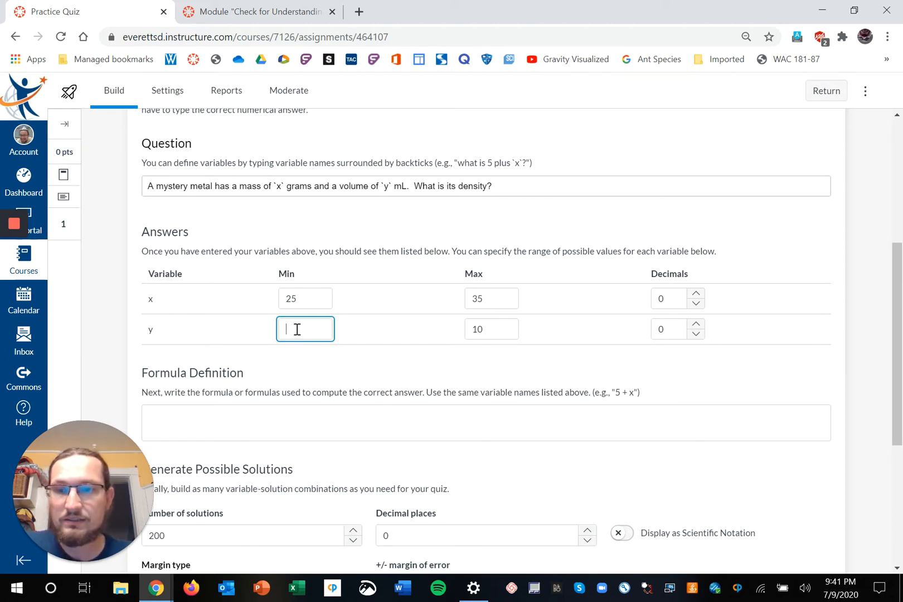
type("5")
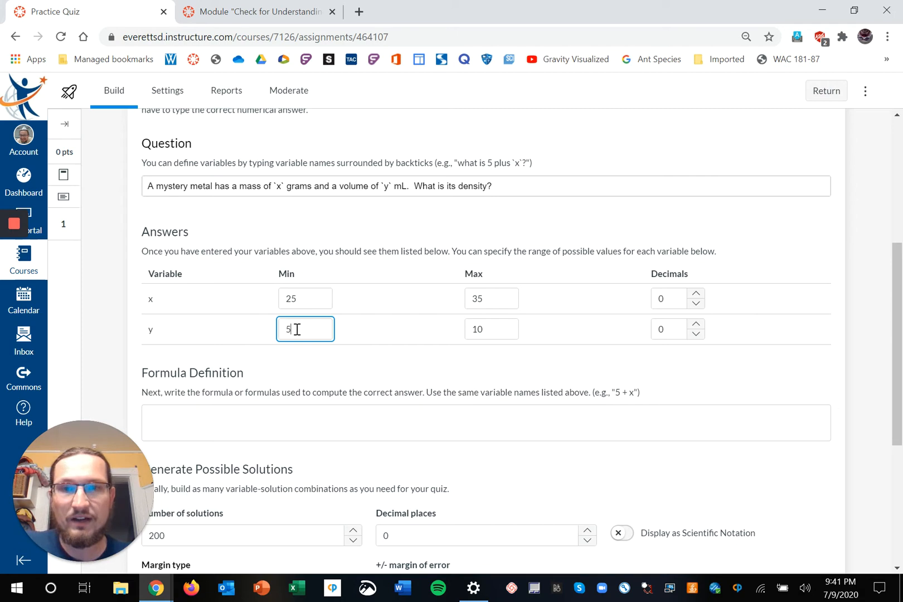
left_click(484, 329)
key("BackSpace")
key("BackSpace")
type("15")
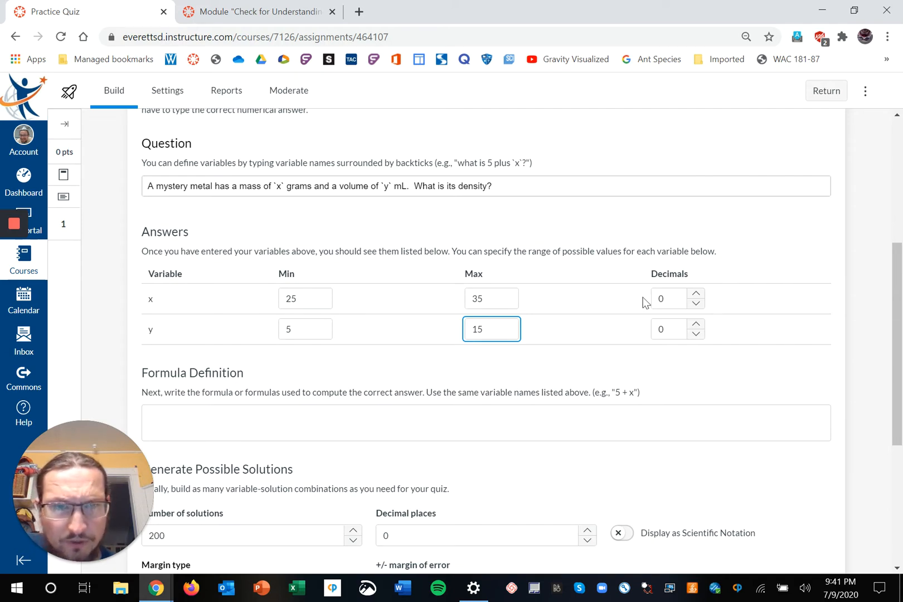
Give x and y 1 decimal place and change y's range to 10–20.
left_click(696, 293)
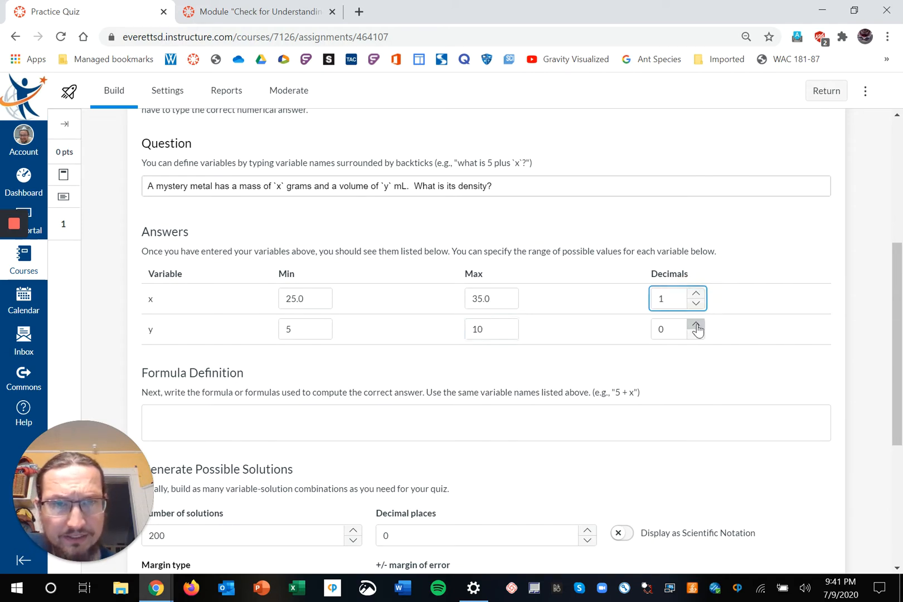
left_click(695, 324)
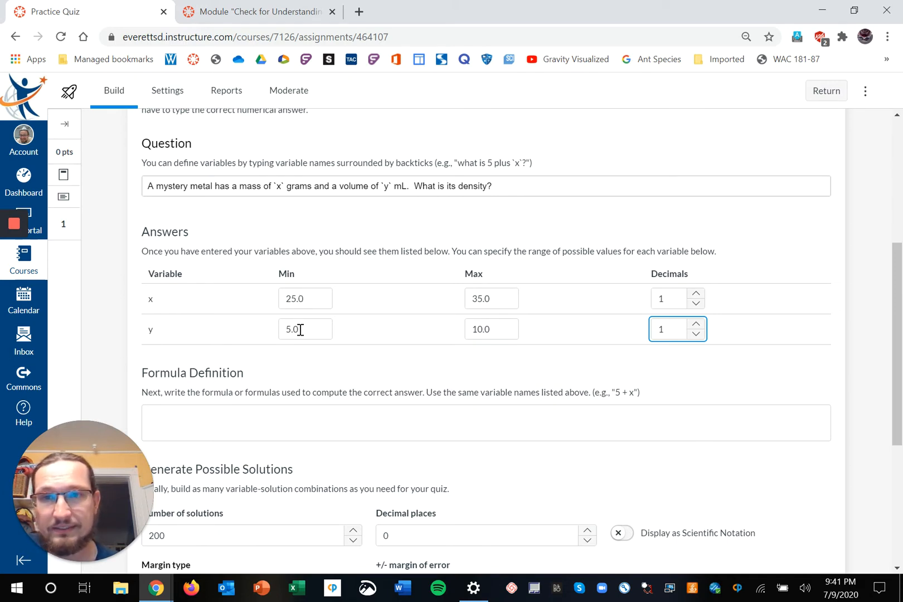
left_click_drag(300, 330, 282, 330)
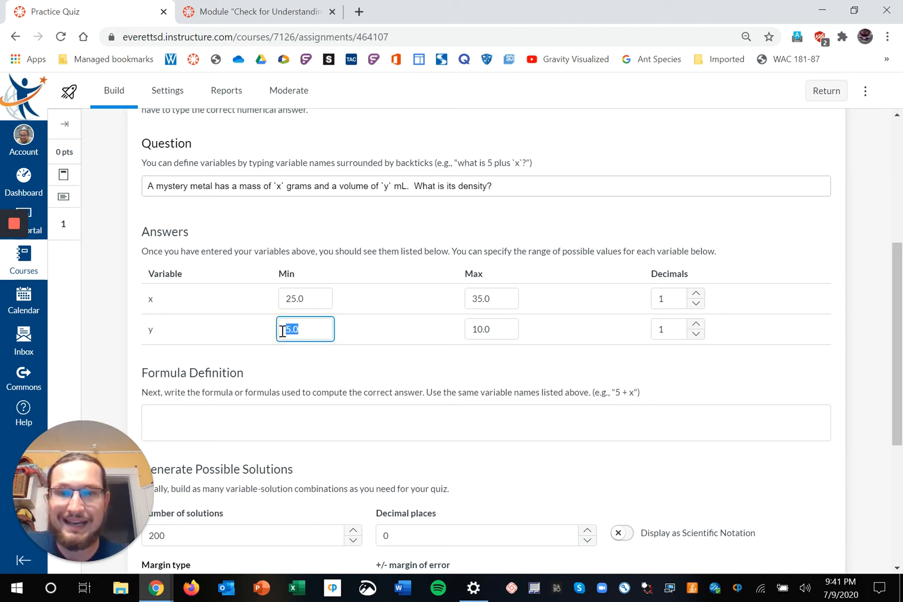
type("10")
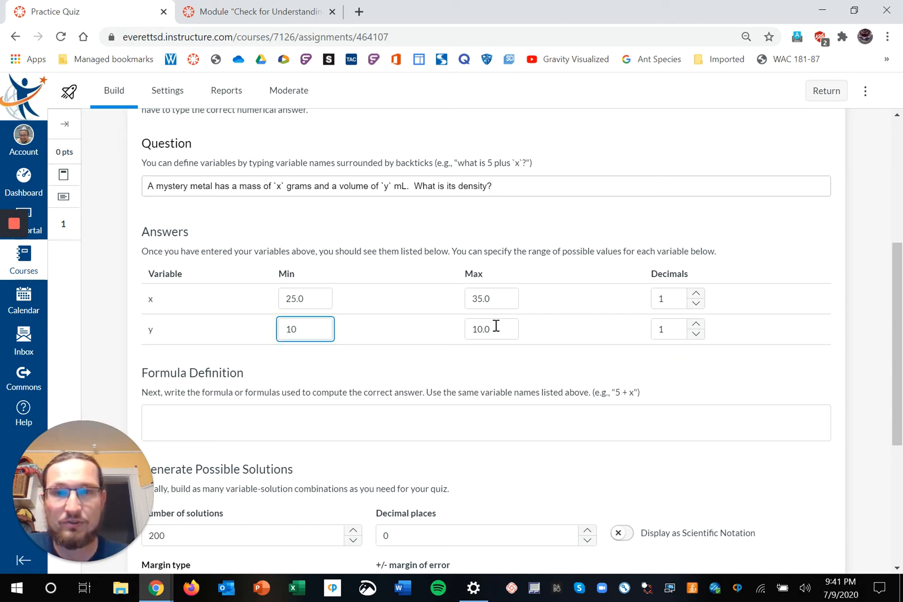
left_click_drag(483, 329, 472, 329)
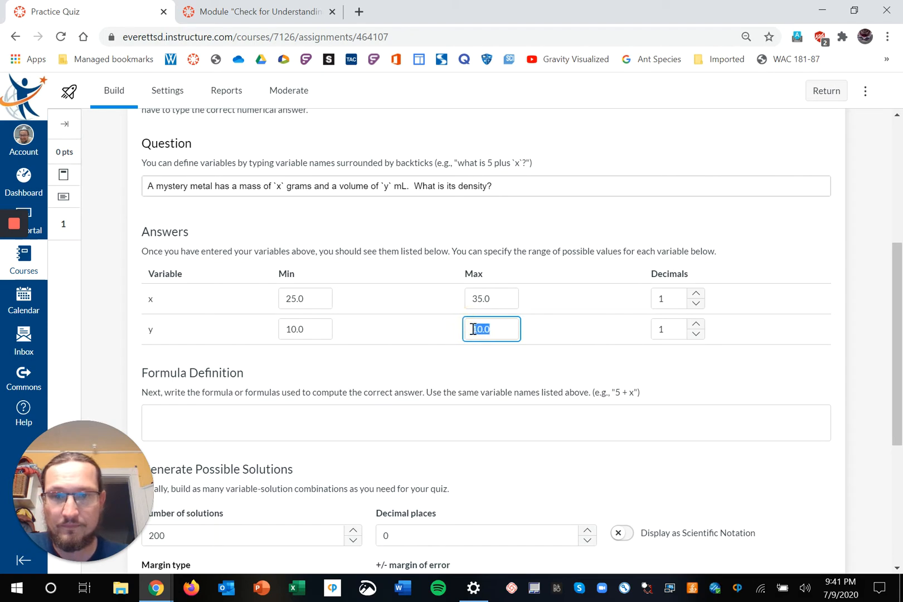
type("20")
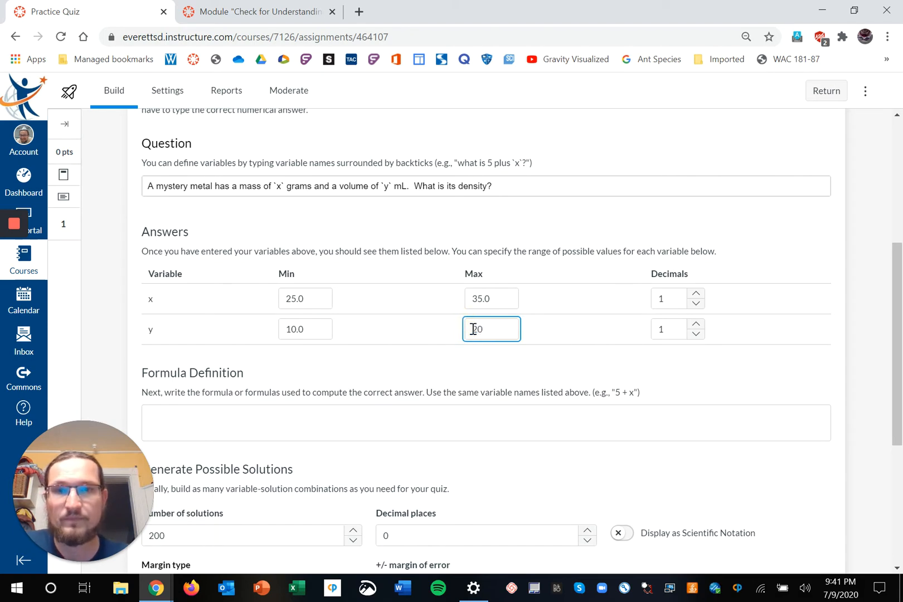
left_click(497, 366)
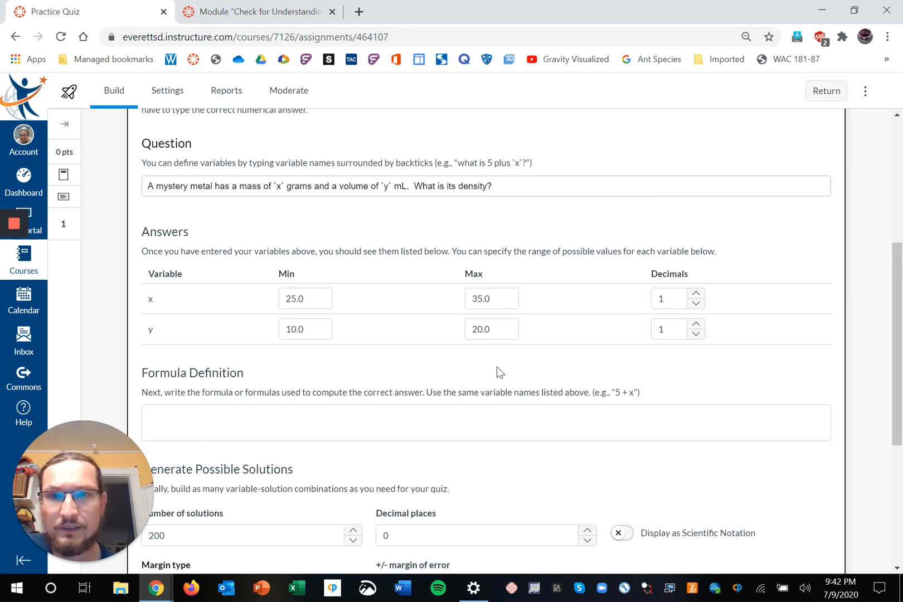
scroll(497, 366, "down", 1)
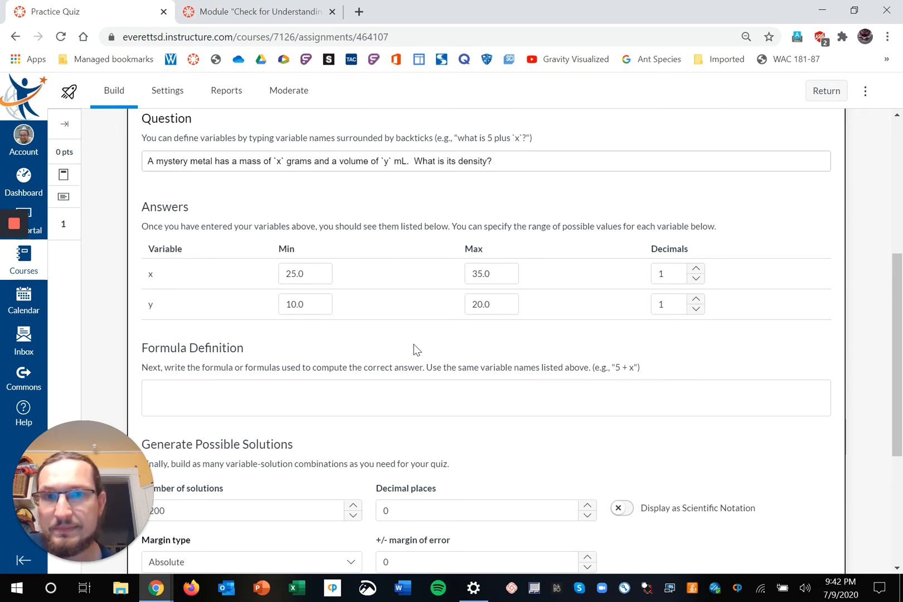
Enter x/y as the Formula Definition.
left_click(162, 386)
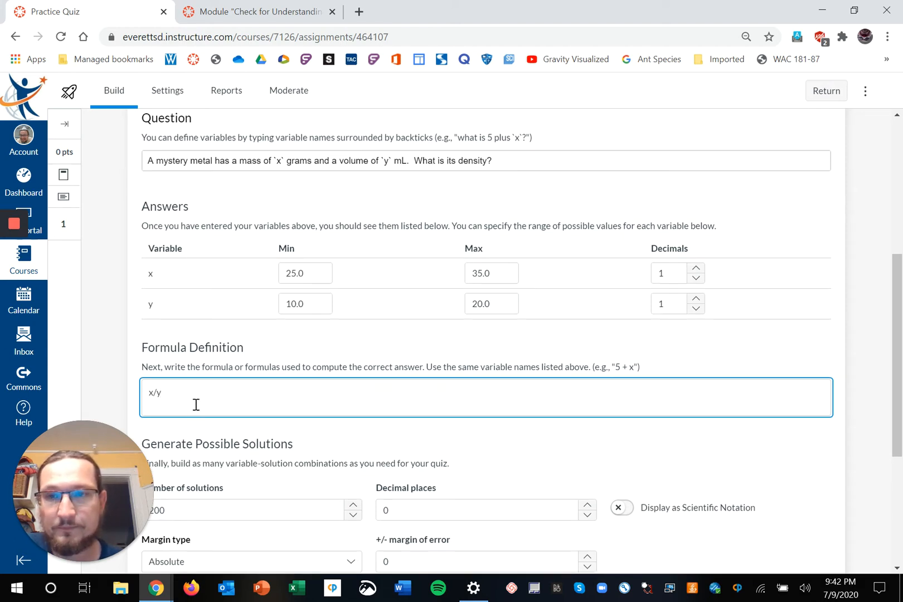
scroll(197, 405, "down", 1)
scroll(196, 404, "down", 2)
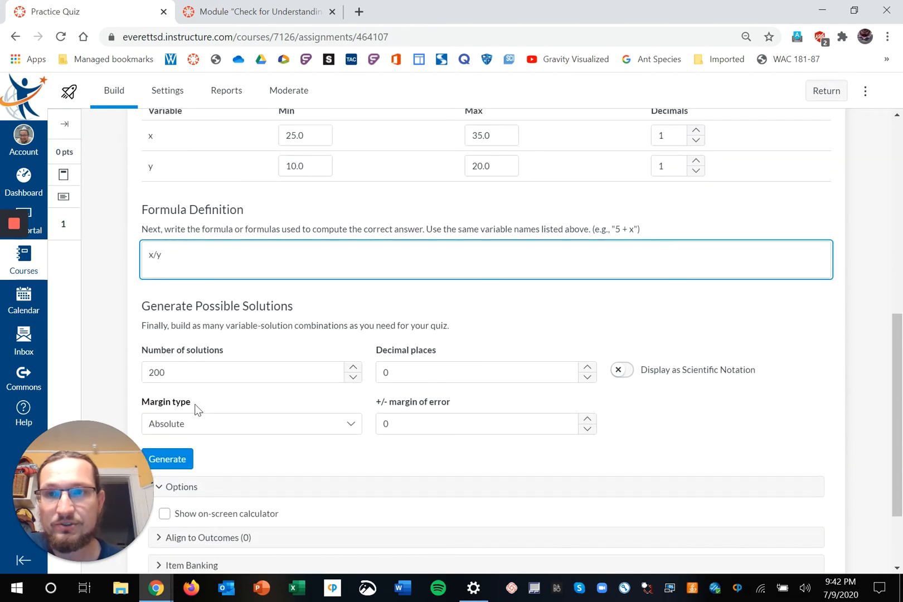
scroll(196, 404, "down", 1)
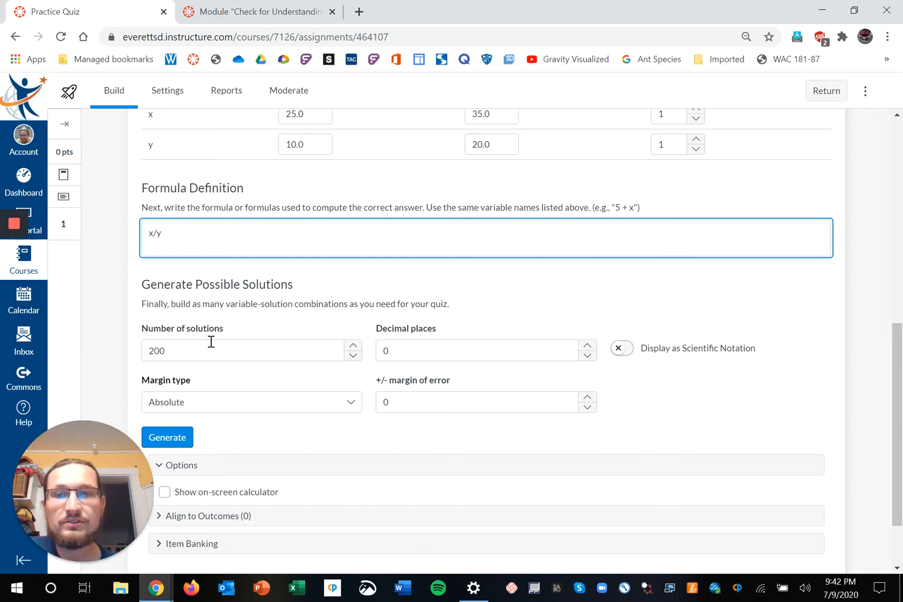
Generate 200 x/y solutions with results rounded to 2 decimal places, e.g. 29.4/15.2 = 1.93.
left_click(178, 437)
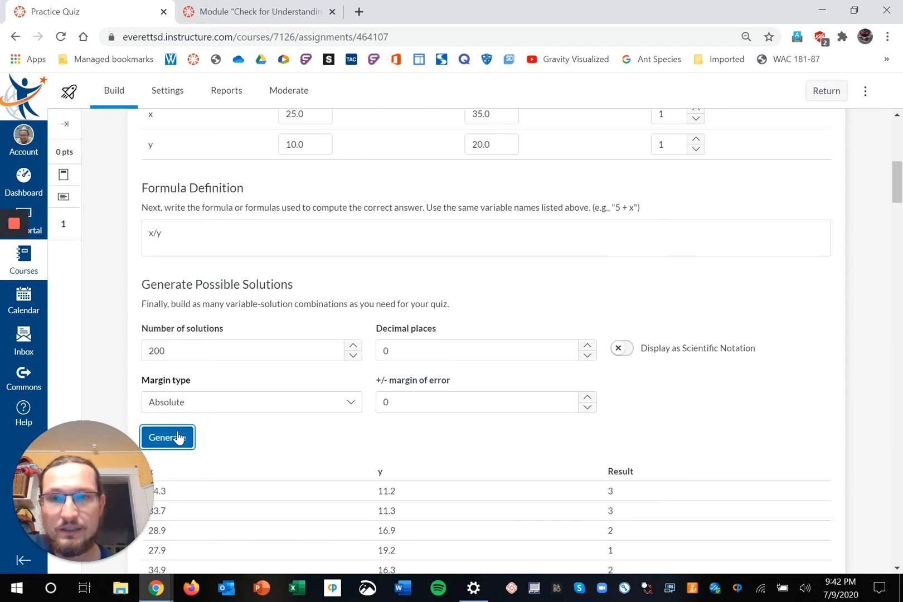
scroll(177, 437, "down", 1)
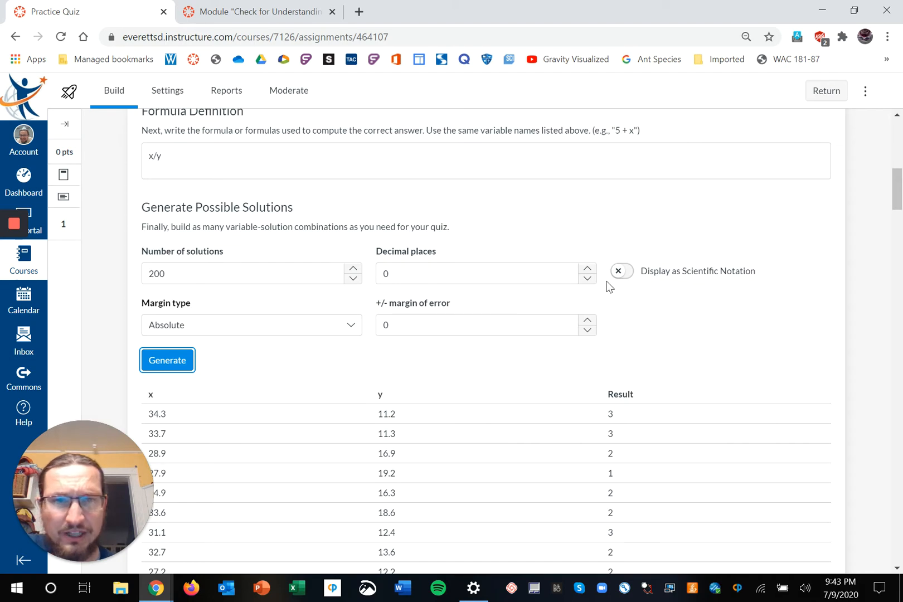
left_click(587, 269)
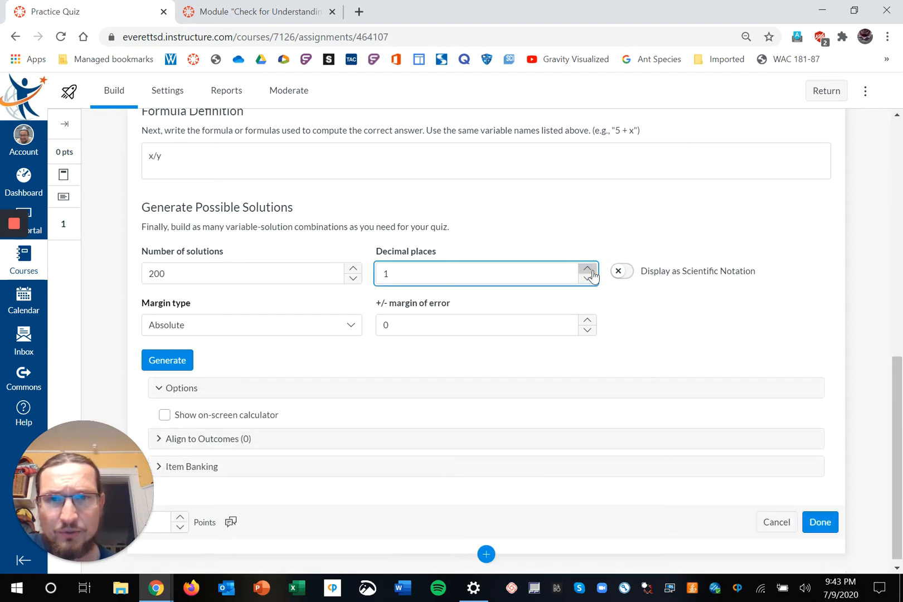
left_click(586, 269)
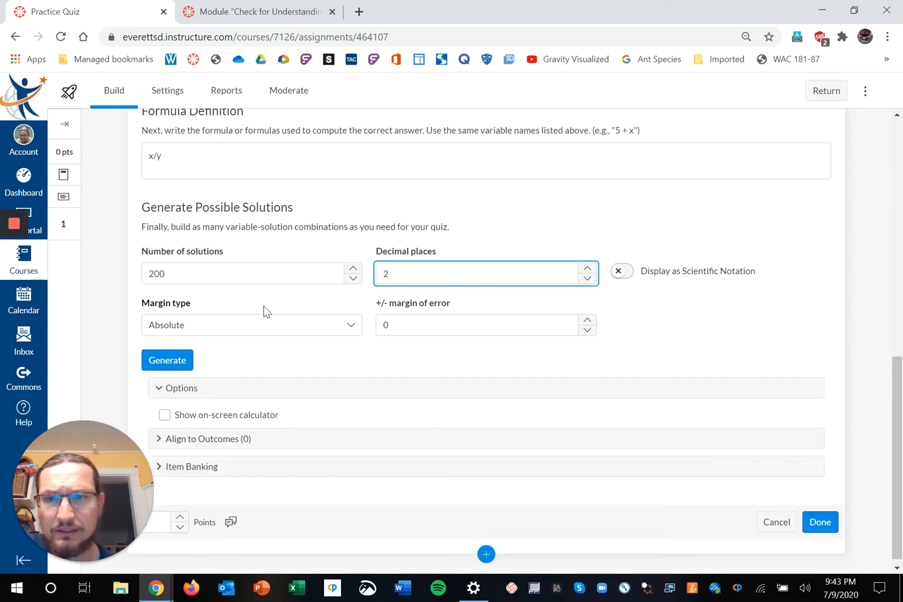
left_click(163, 365)
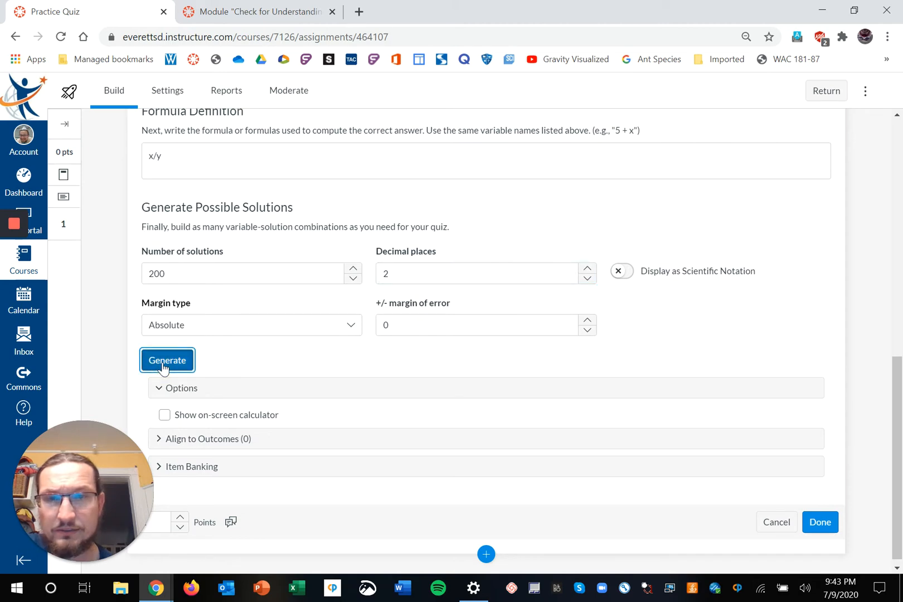
scroll(338, 424, "down", 2)
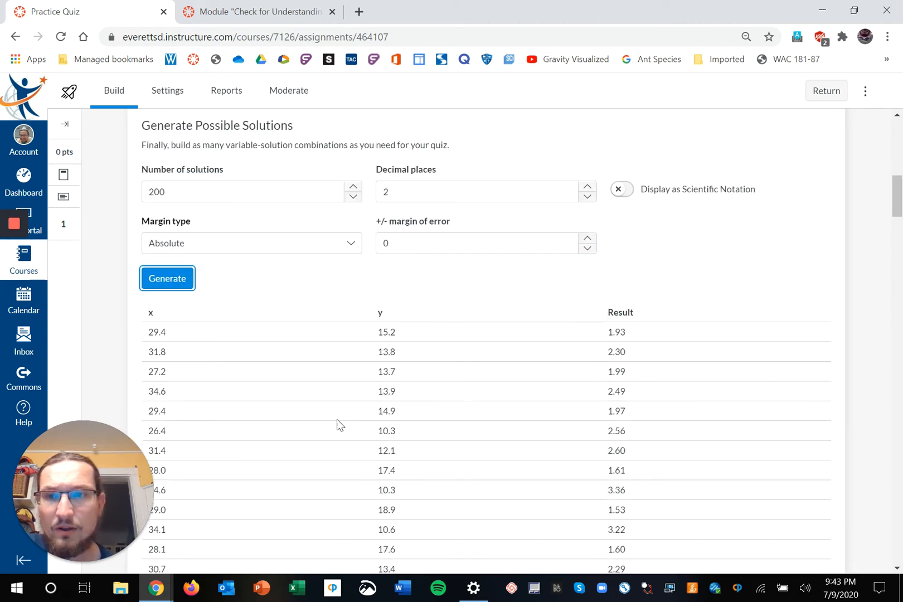
scroll(338, 423, "down", 1)
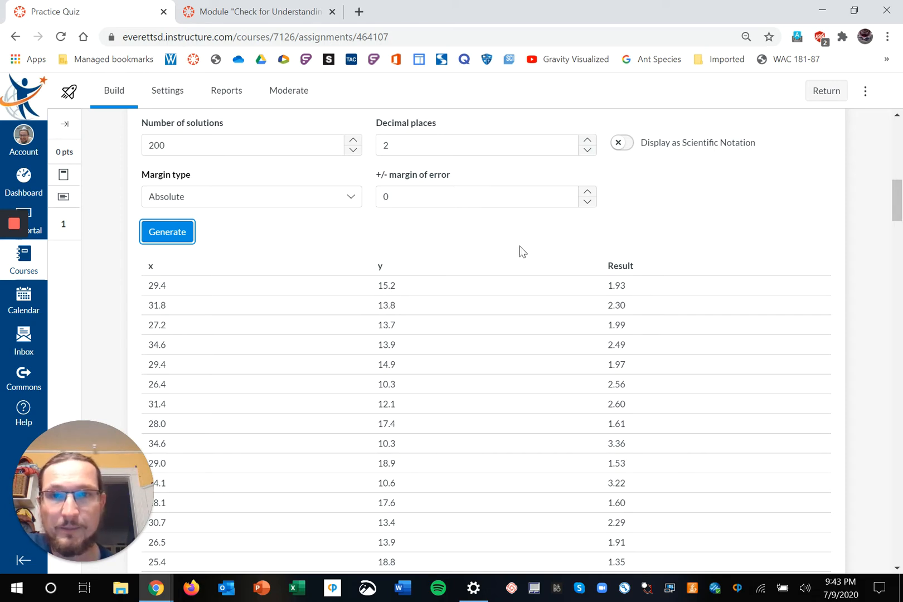
scroll(521, 252, "up", 2)
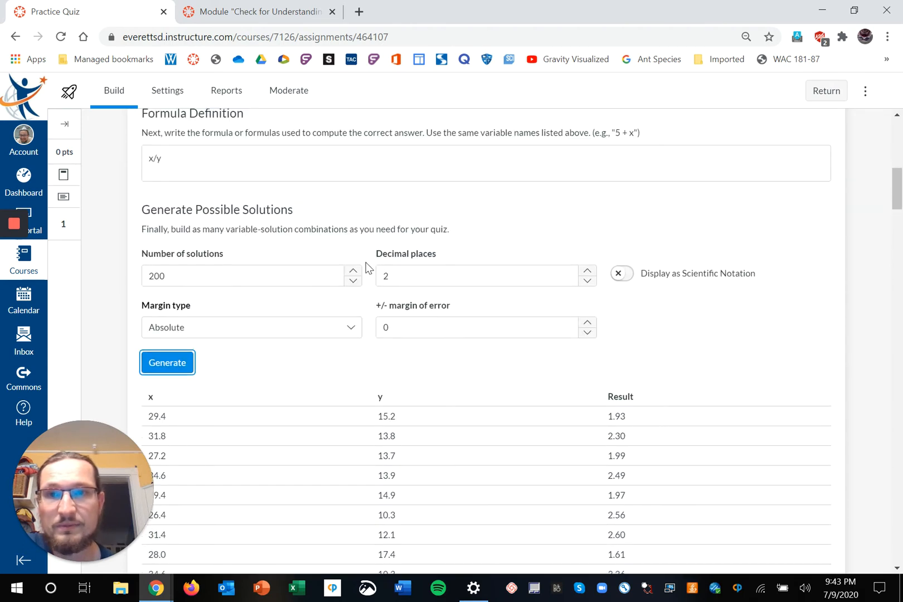
Generate the results in scientific notation, then turn it off and regenerate as plain decimals.
left_click(621, 274)
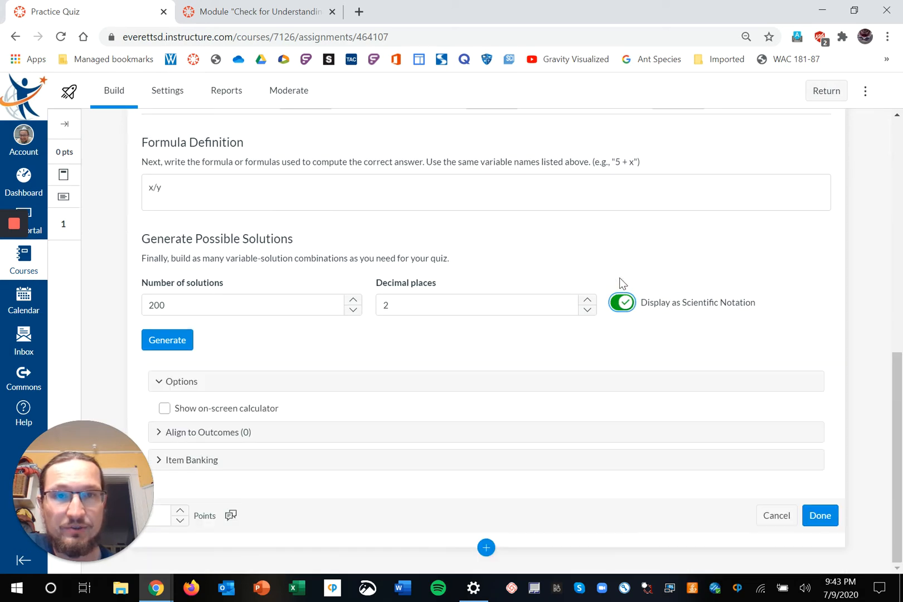
left_click(166, 342)
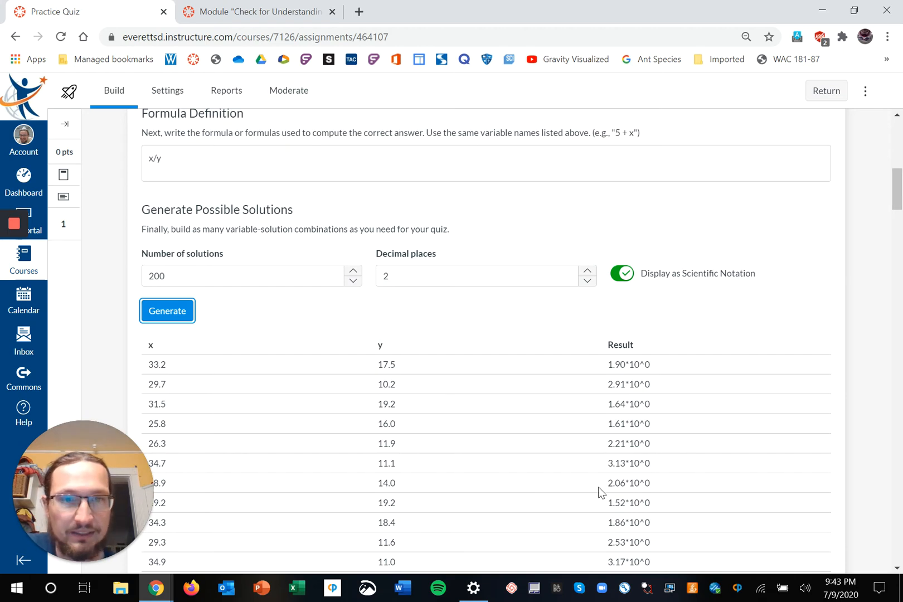
left_click(626, 274)
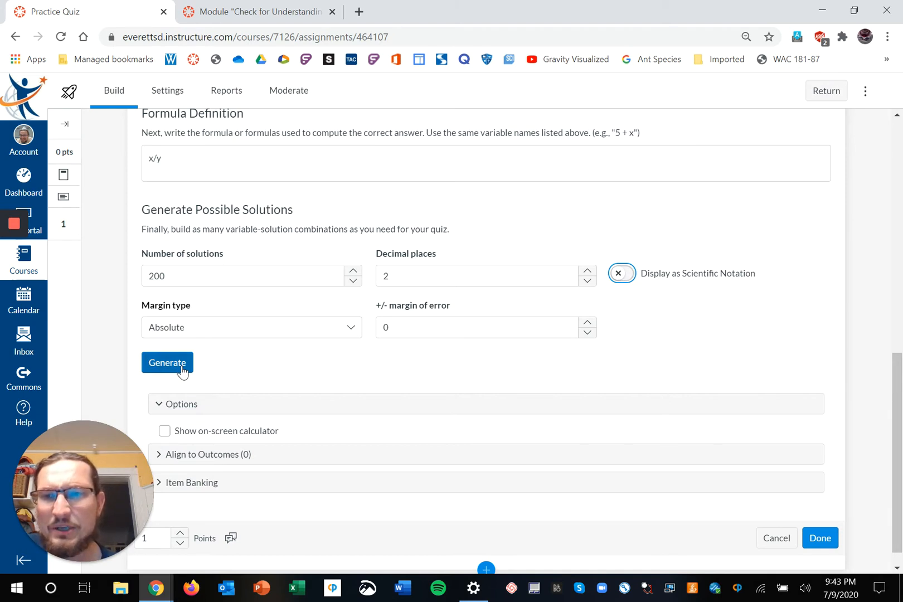
left_click(182, 370)
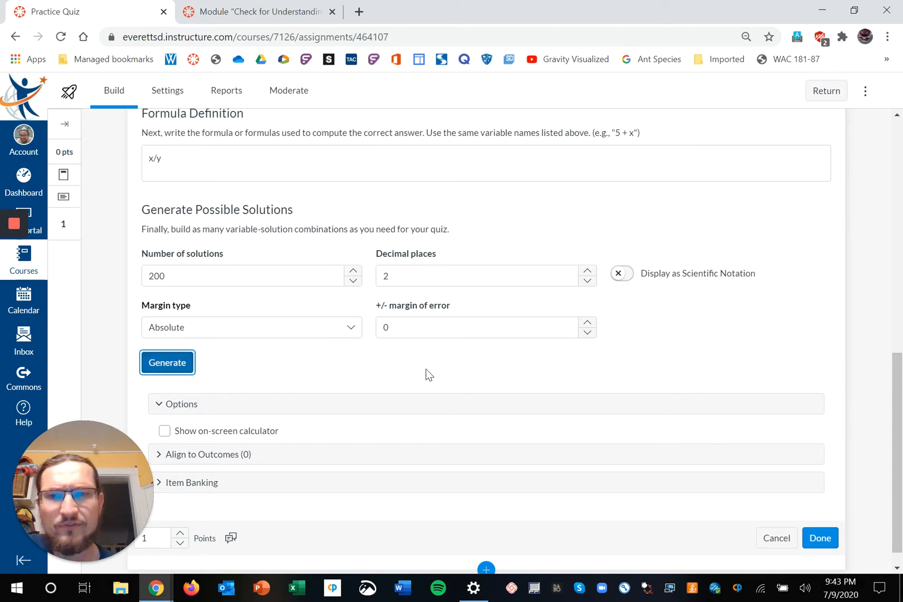
Check the 200 mass, volume and density solutions, then save the 1-point density formula question.
scroll(746, 524, "down", 9)
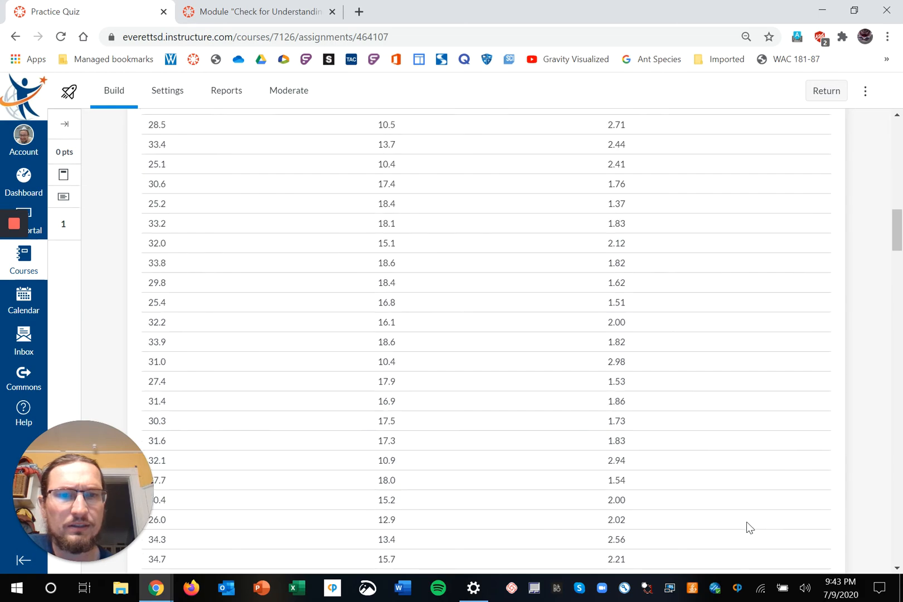
scroll(746, 522, "up", 8)
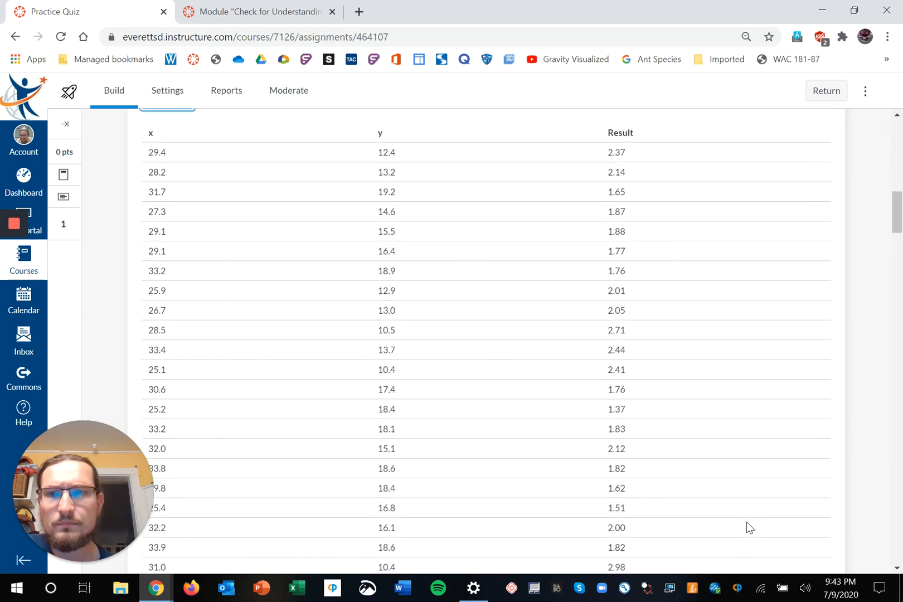
scroll(746, 522, "down", 1)
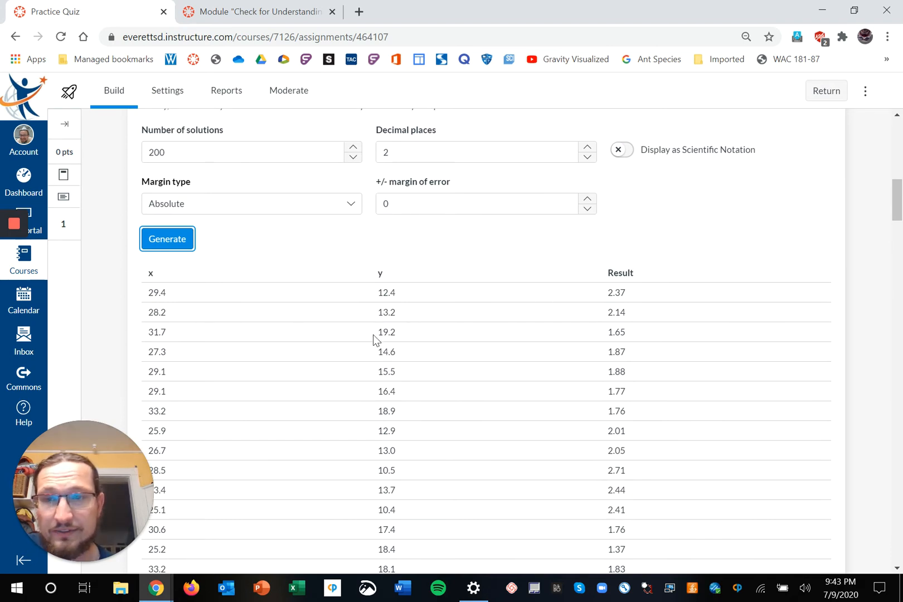
scroll(373, 334, "down", 10)
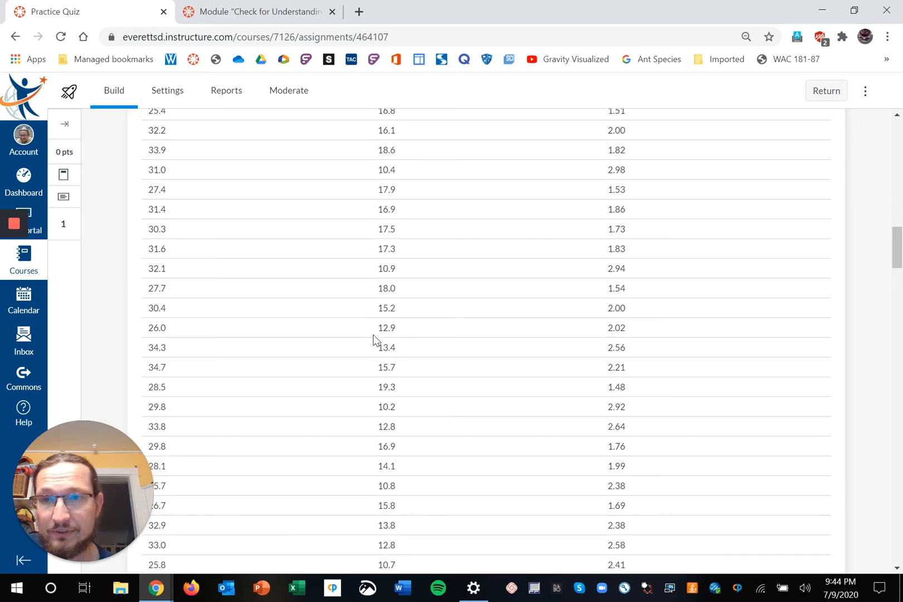
scroll(373, 335, "down", 12)
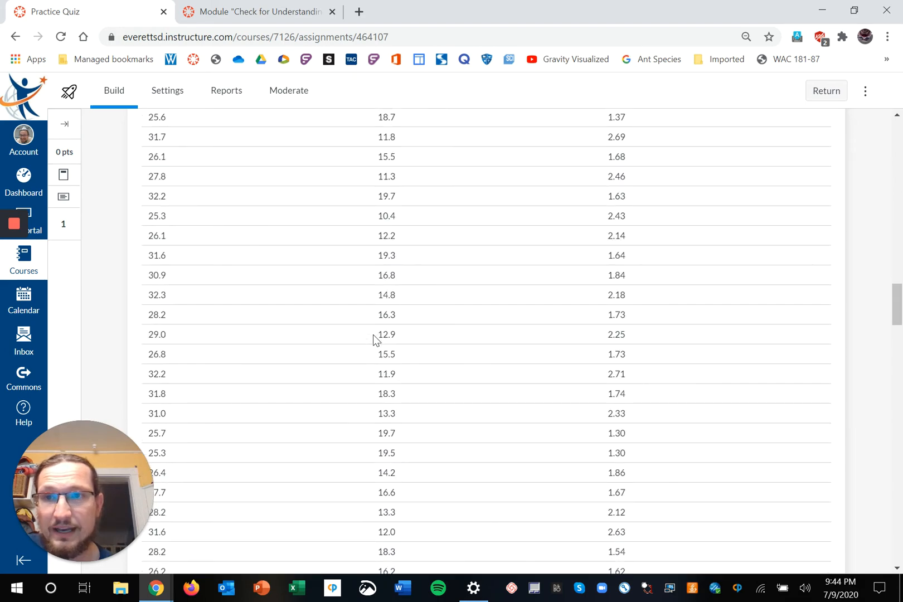
scroll(373, 335, "down", 12)
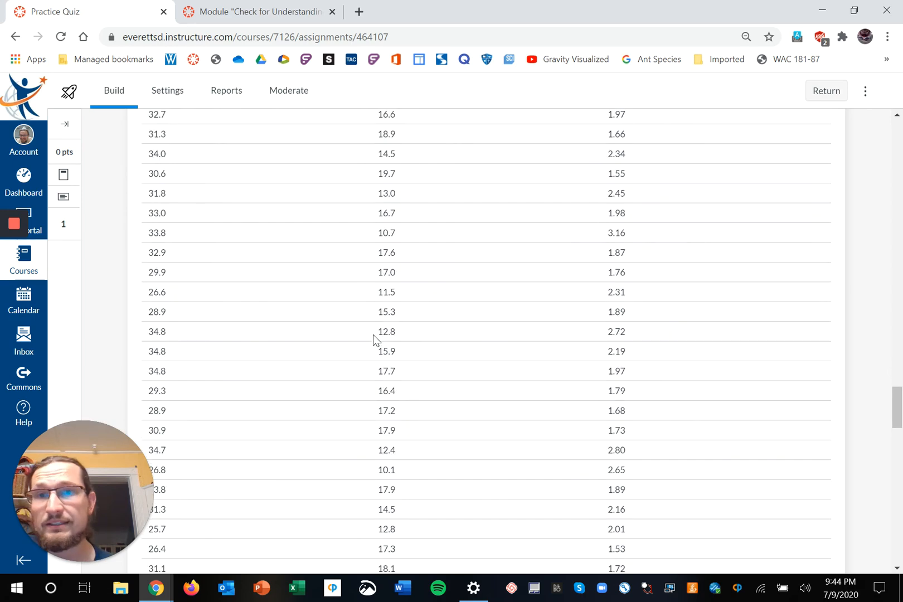
scroll(374, 335, "down", 12)
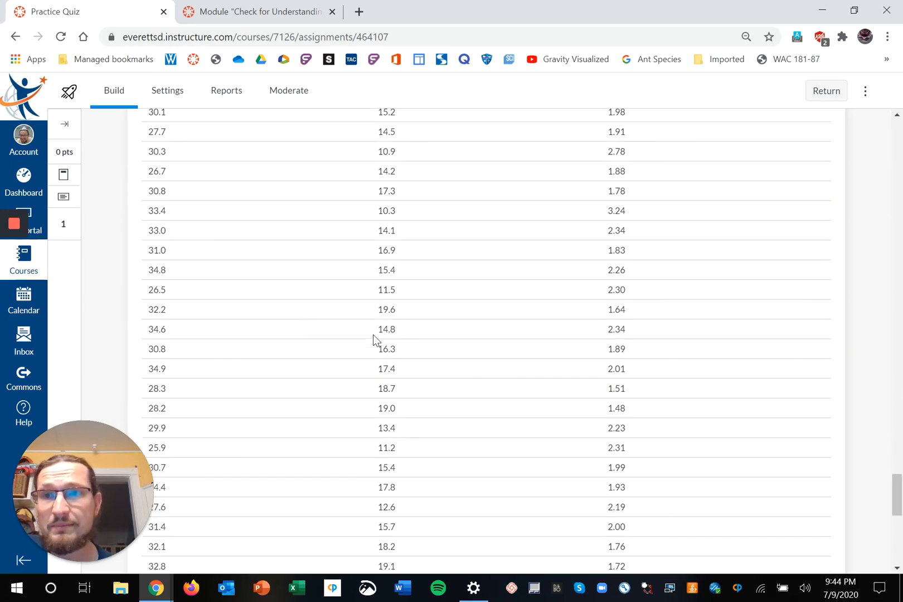
scroll(373, 334, "down", 10)
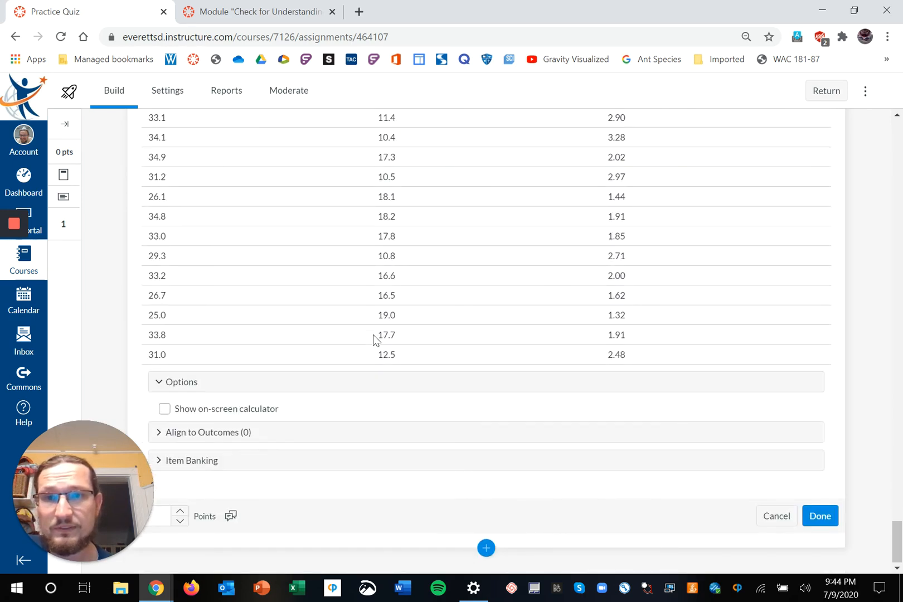
scroll(386, 201, "up", 4)
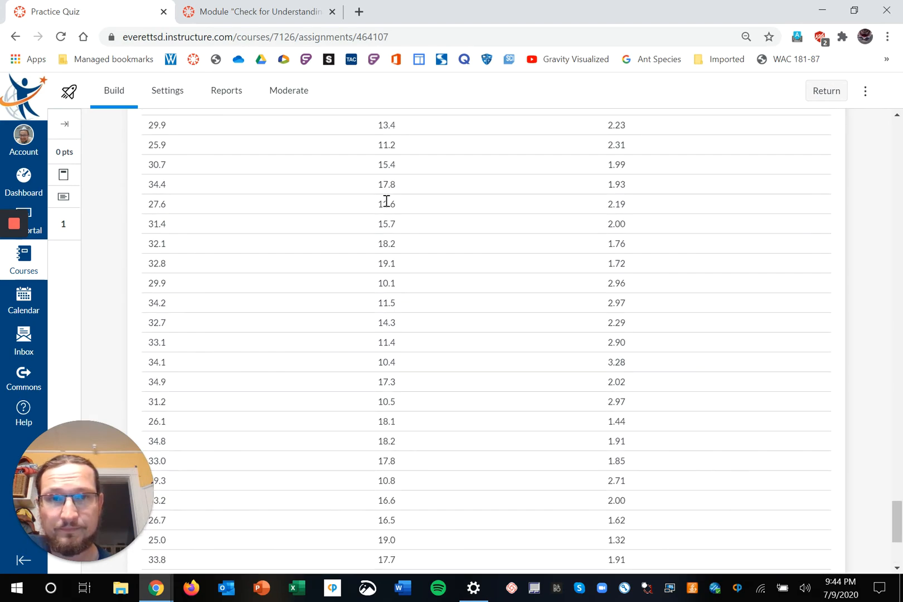
scroll(386, 201, "down", 3)
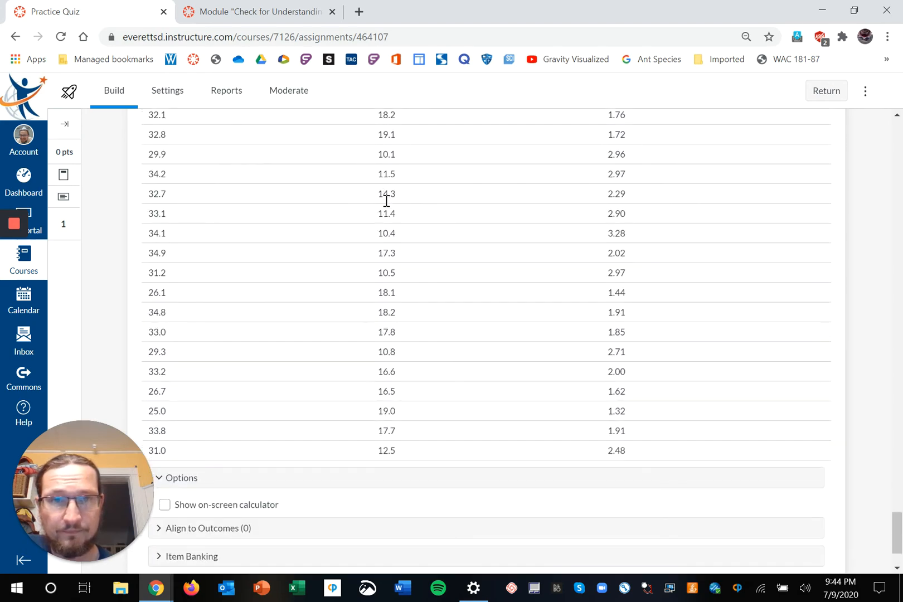
scroll(386, 202, "up", 9)
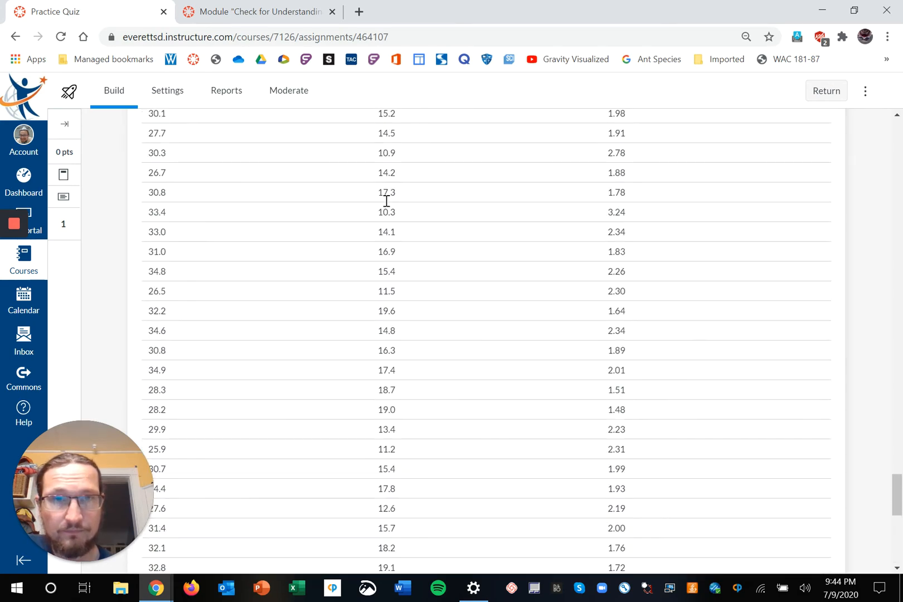
scroll(386, 200, "up", 7)
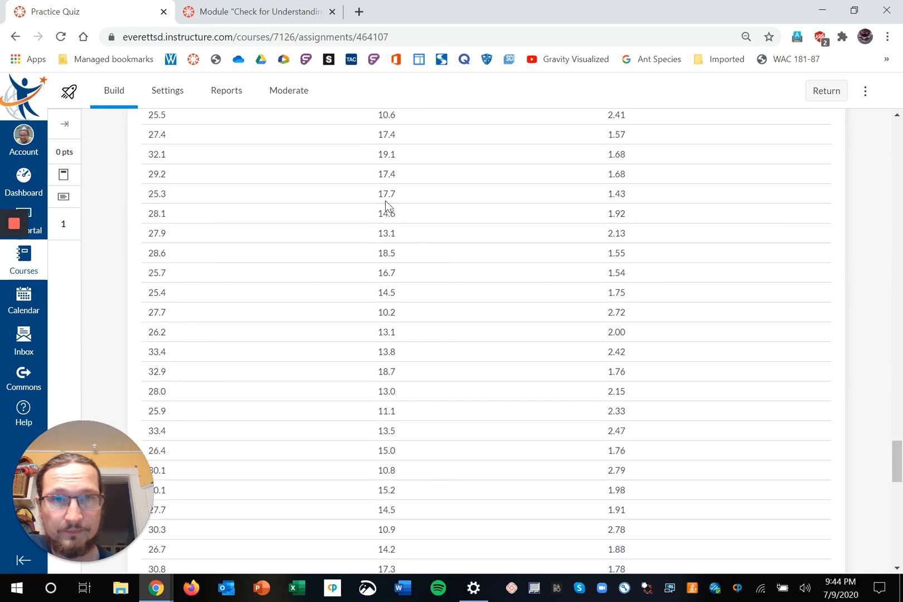
scroll(386, 201, "up", 11)
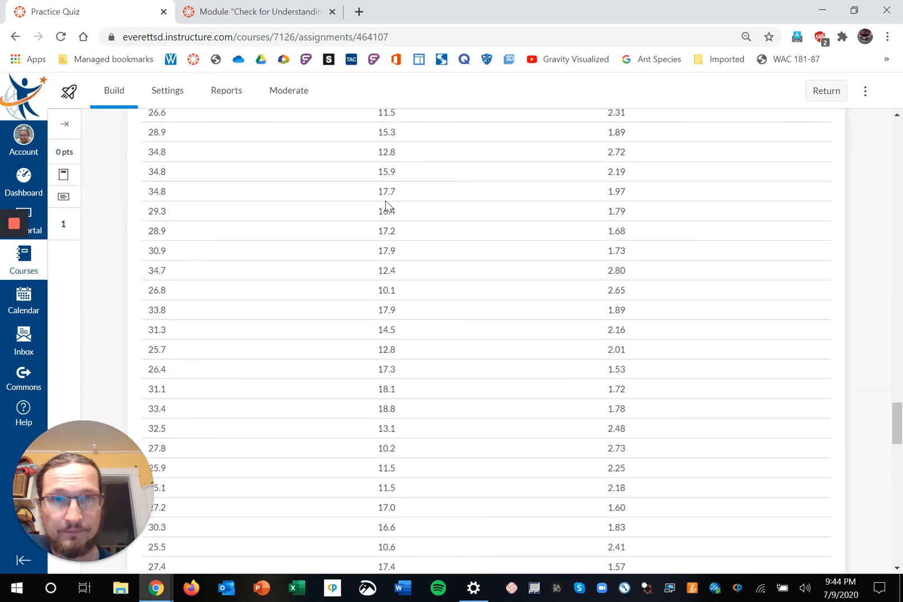
scroll(386, 201, "up", 4)
scroll(386, 201, "down", 12)
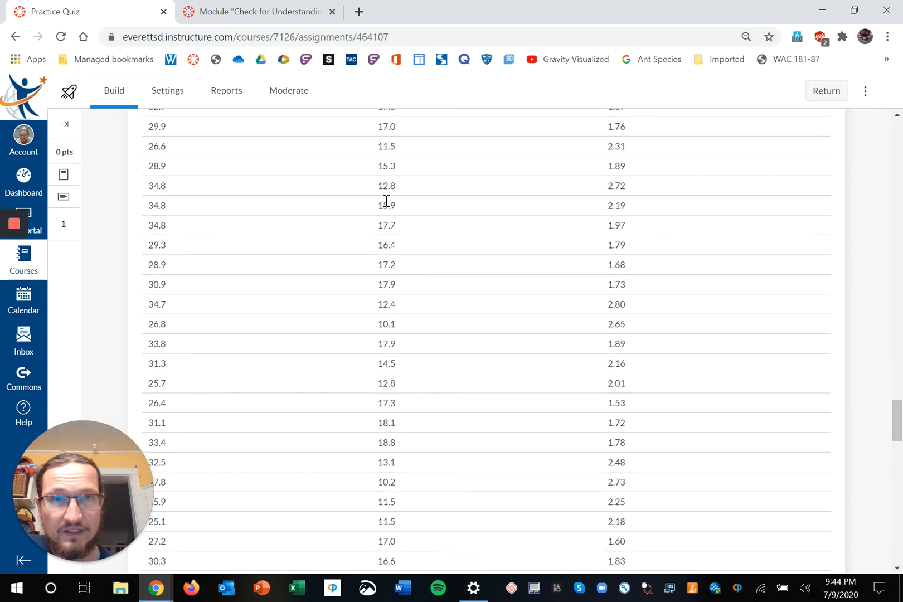
scroll(386, 201, "down", 12)
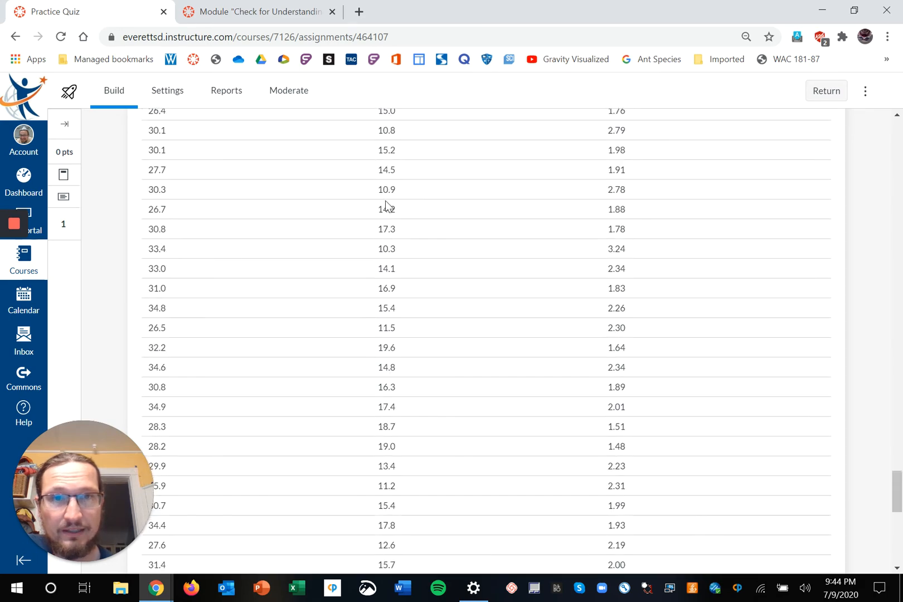
scroll(385, 201, "down", 6)
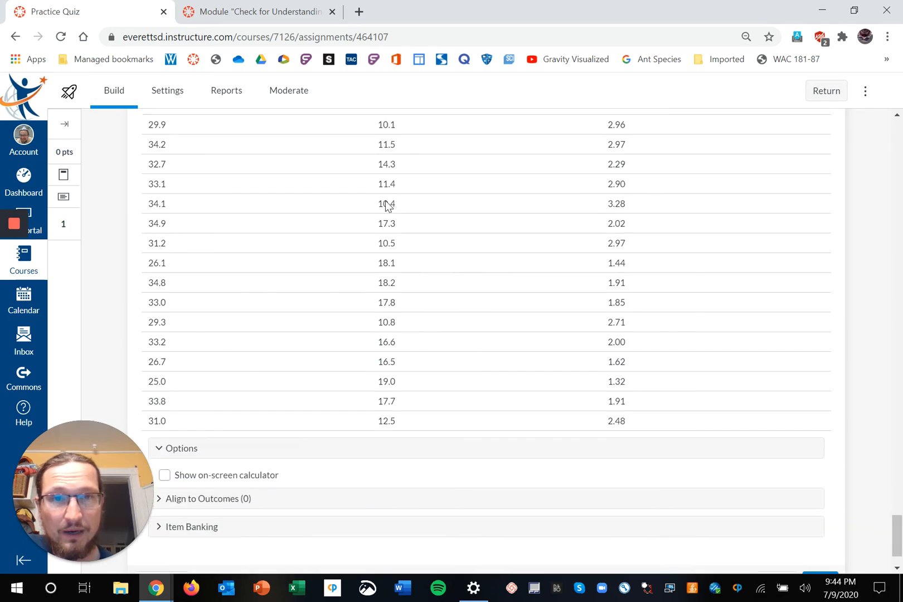
scroll(386, 203, "up", 20)
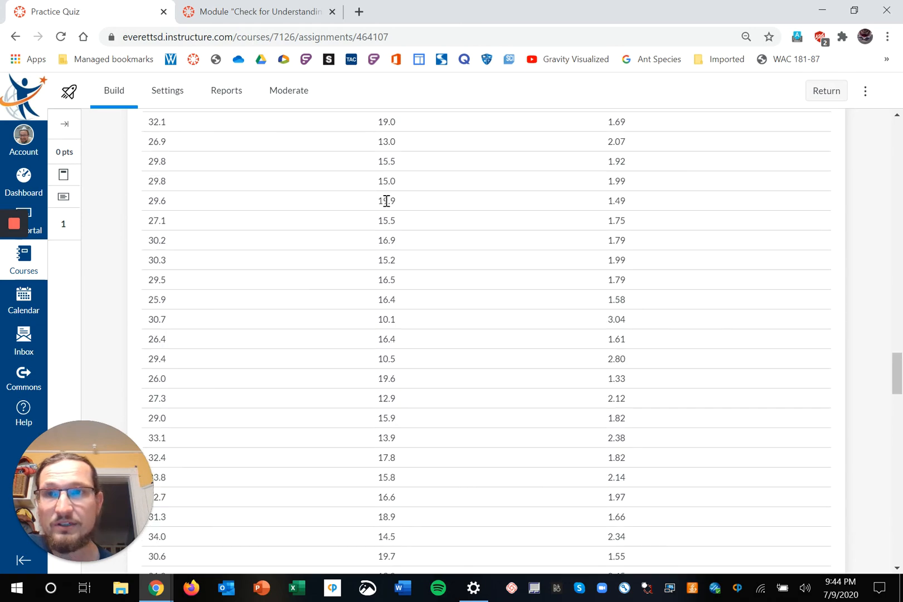
scroll(386, 201, "up", 20)
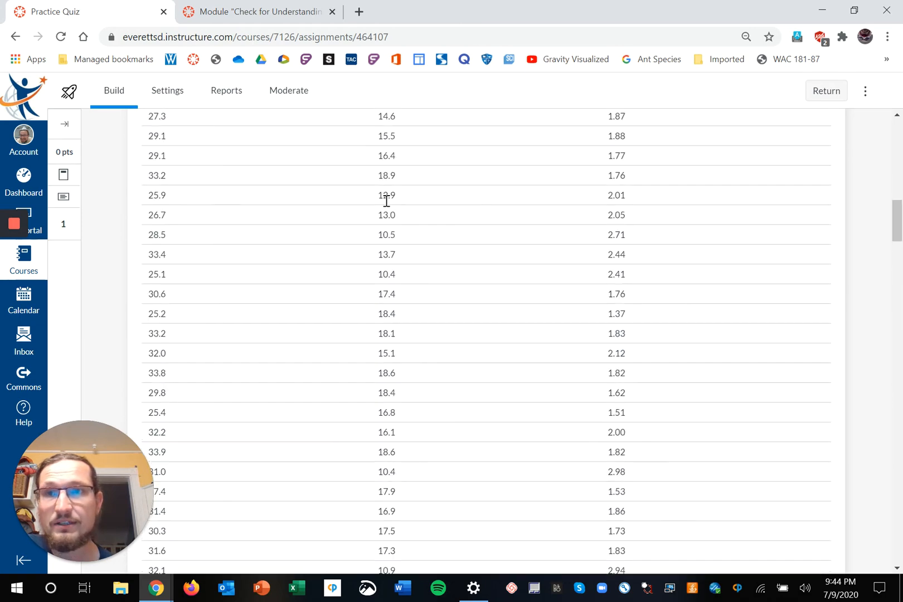
scroll(386, 200, "up", 10)
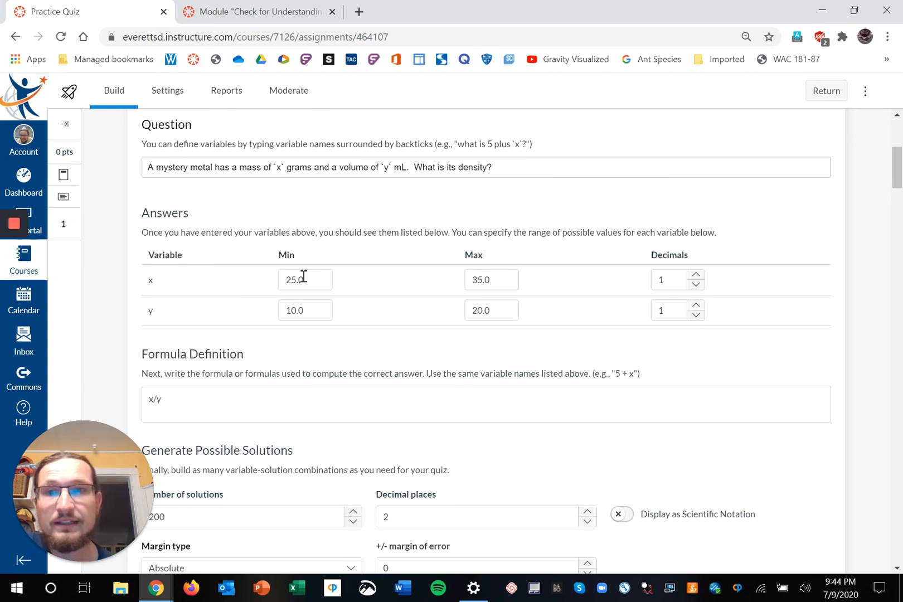
scroll(409, 318, "down", 10)
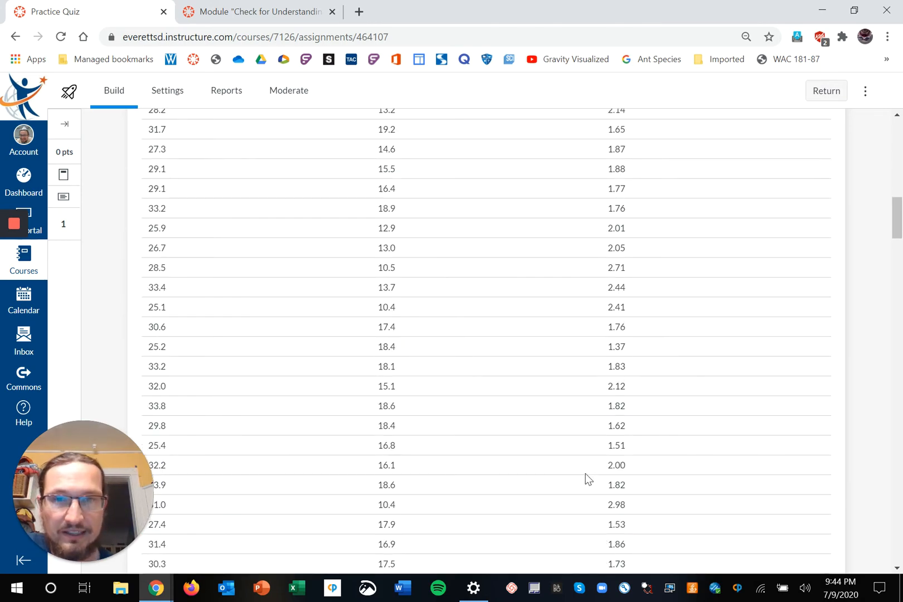
scroll(585, 478, "down", 3)
scroll(585, 478, "down", 18)
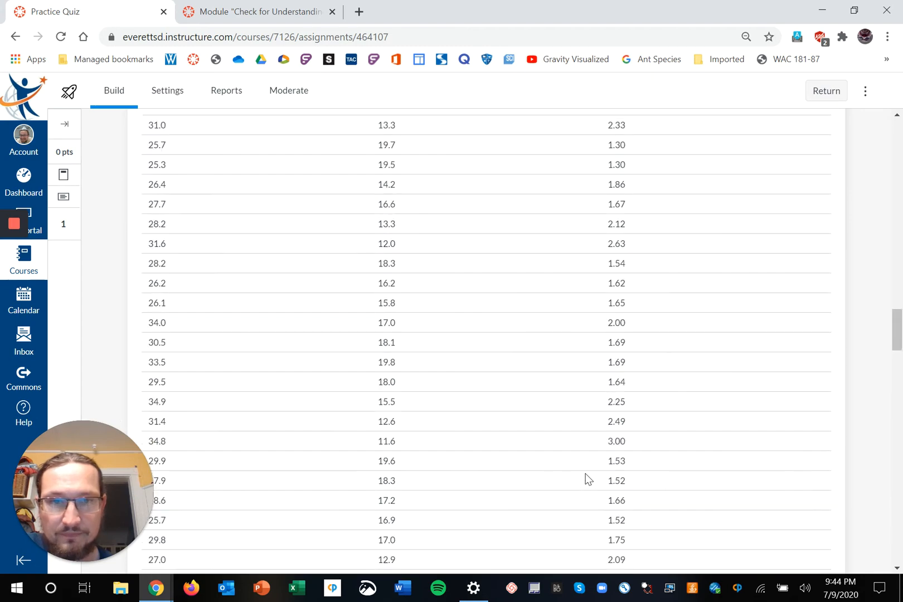
scroll(585, 478, "down", 15)
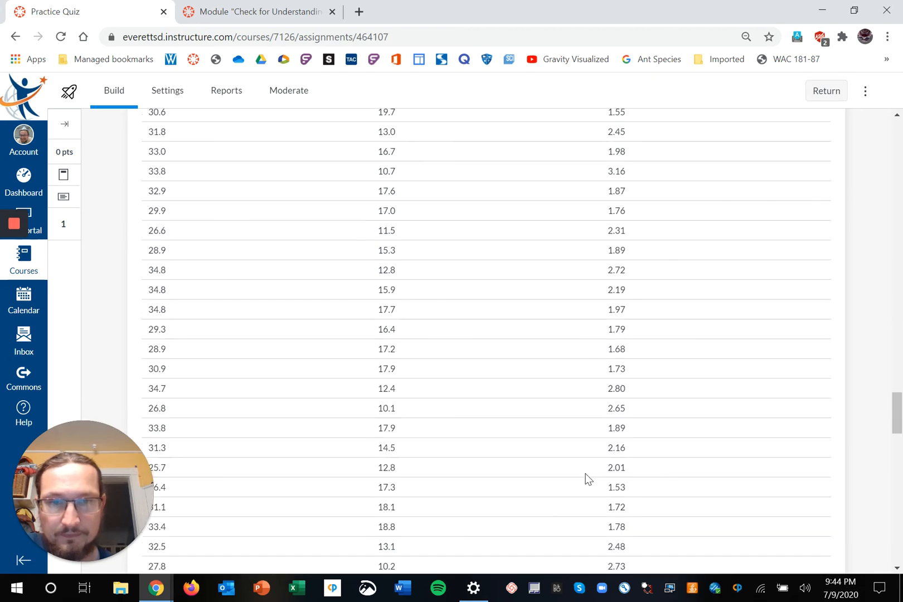
scroll(585, 478, "down", 5)
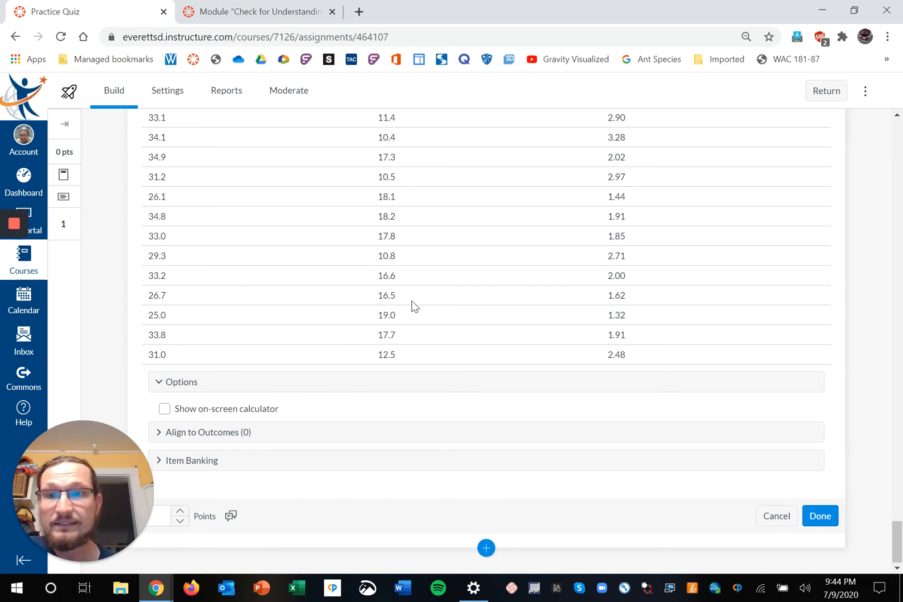
left_click(822, 529)
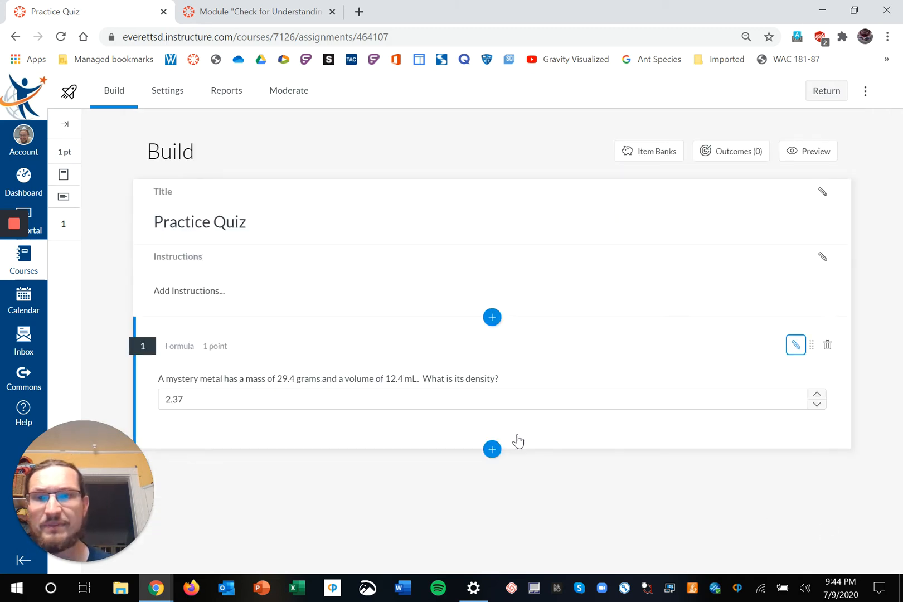
Reload the Practice Quiz build page to confirm the saved density question with answer 2.37.
left_click(61, 36)
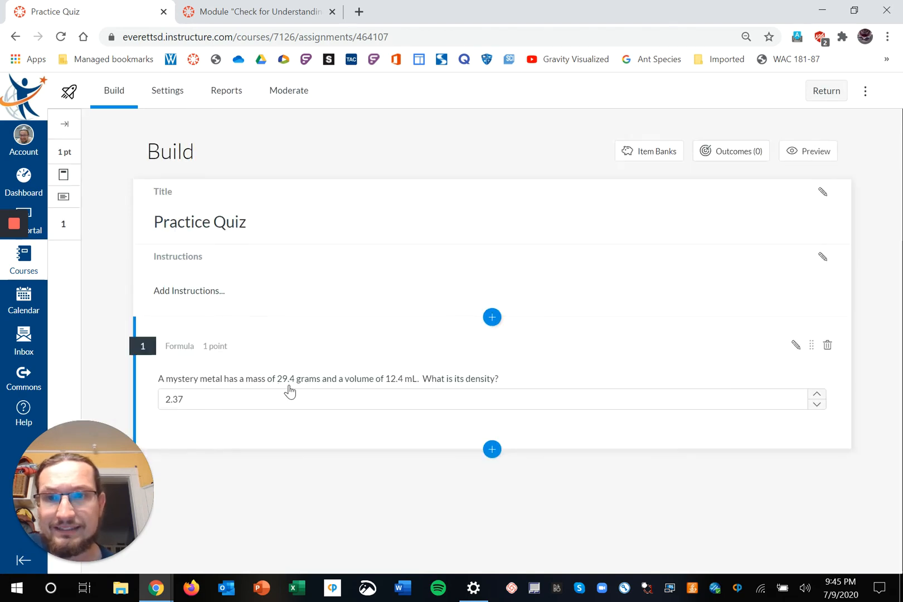
Preview the density question with new mass and volume values, exit, and preview again.
left_click(795, 152)
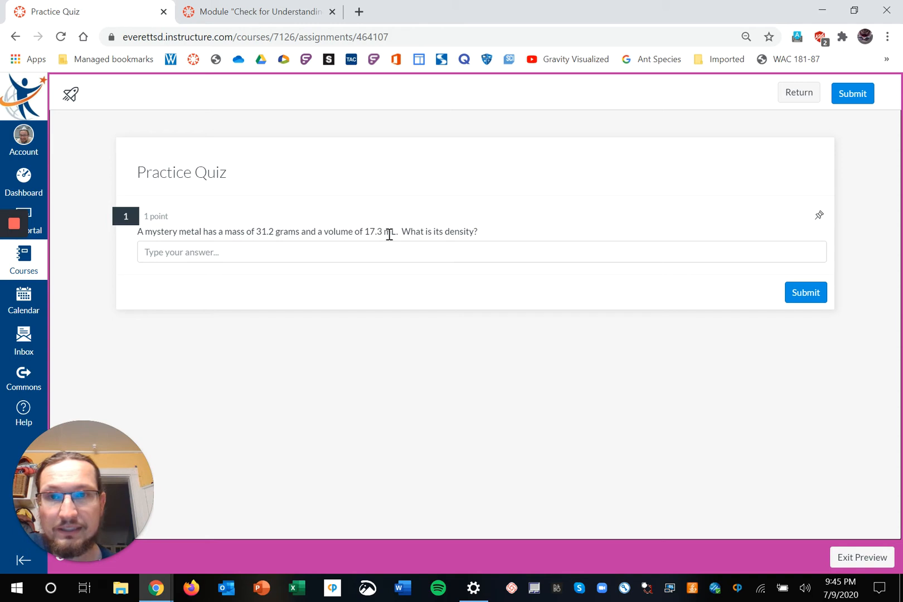
left_click(857, 559)
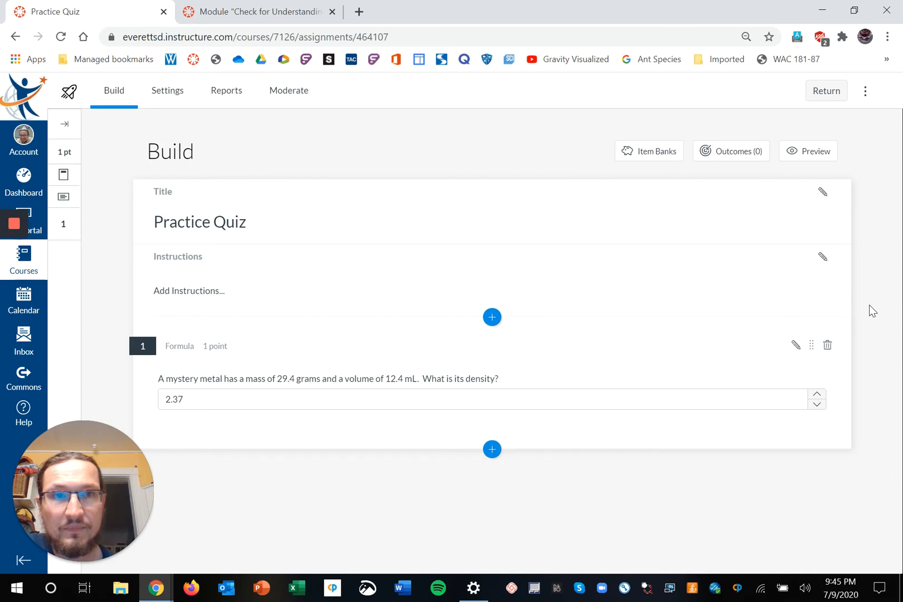
left_click(816, 159)
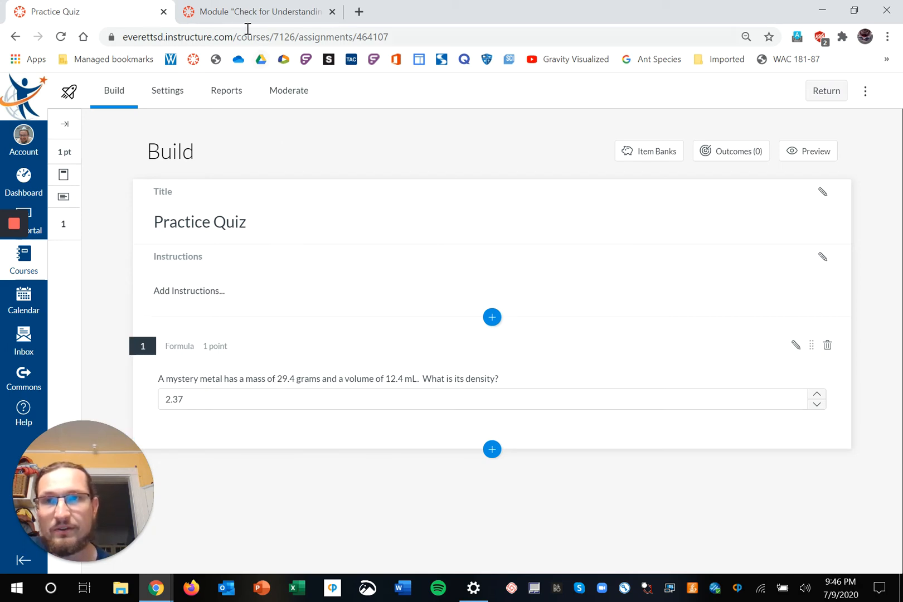
Switch to the Check for Understanding quiz with the alpha, beta decay and fission questions.
left_click(237, 13)
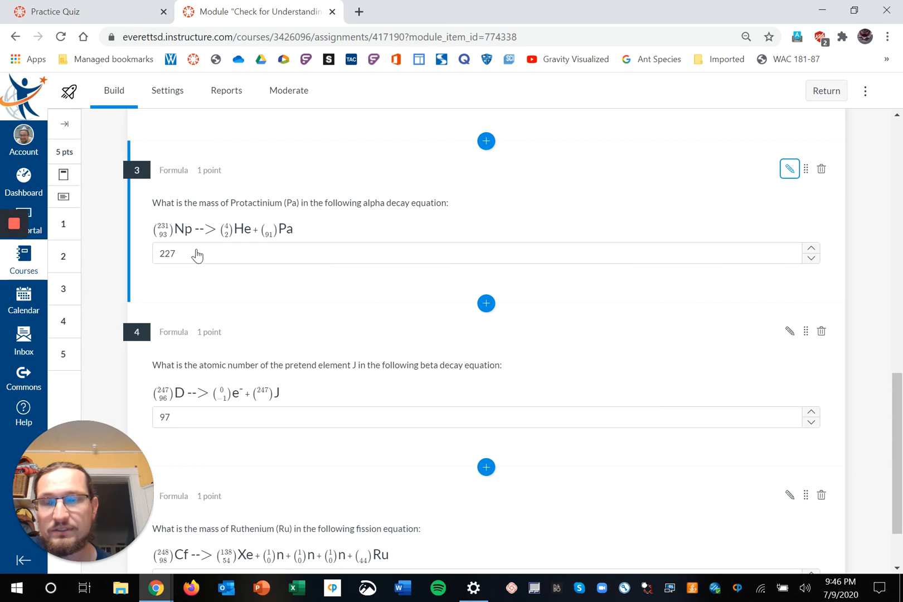
scroll(226, 280, "up", 1)
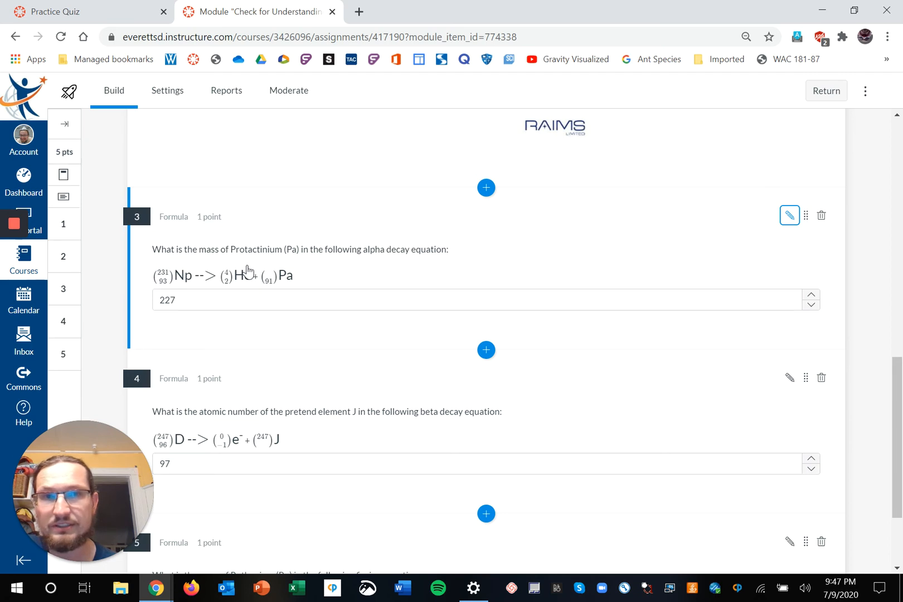
Copy the binom-coded alpha decay equation line from question 3's text, then return to the Practice Quiz.
left_click(789, 216)
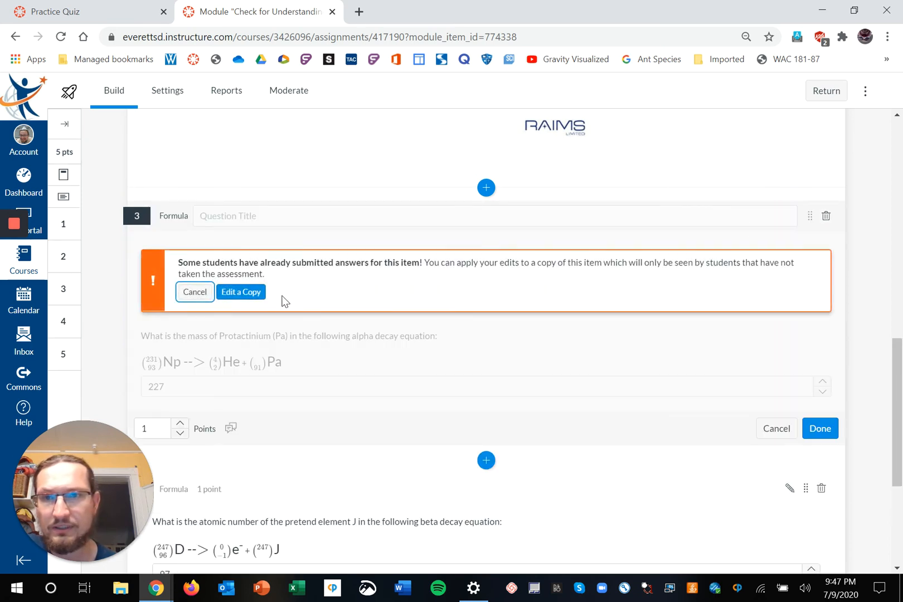
left_click(248, 293)
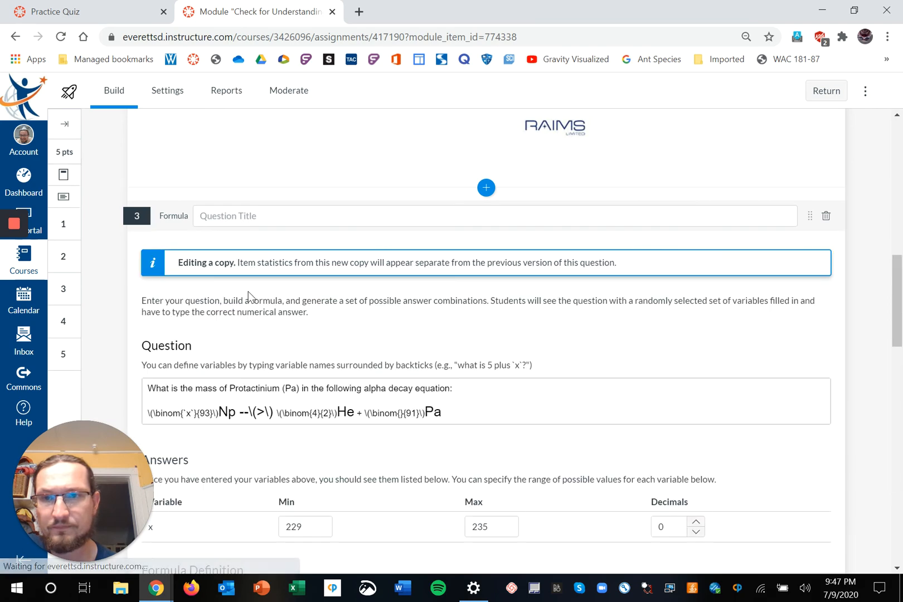
scroll(248, 293, "down", 3)
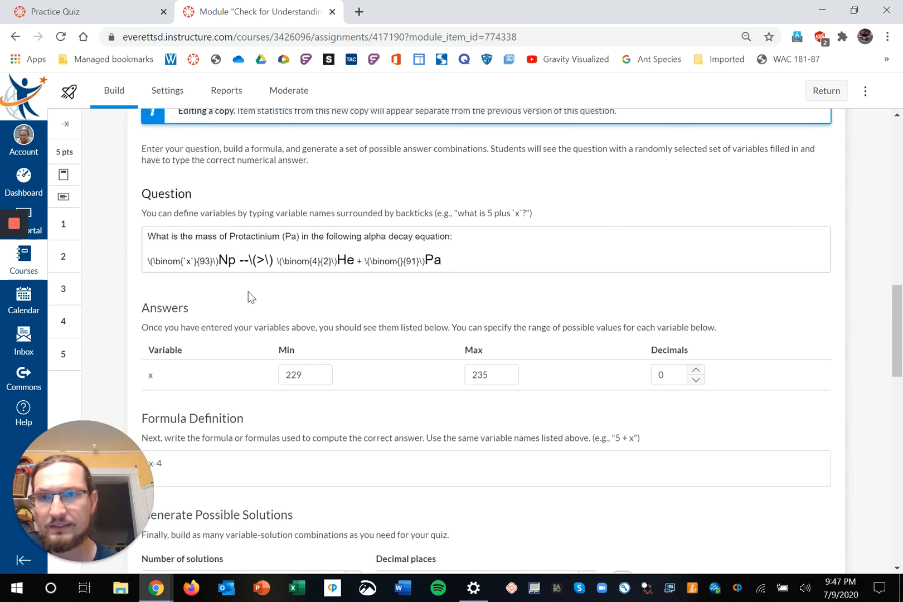
left_click(147, 254)
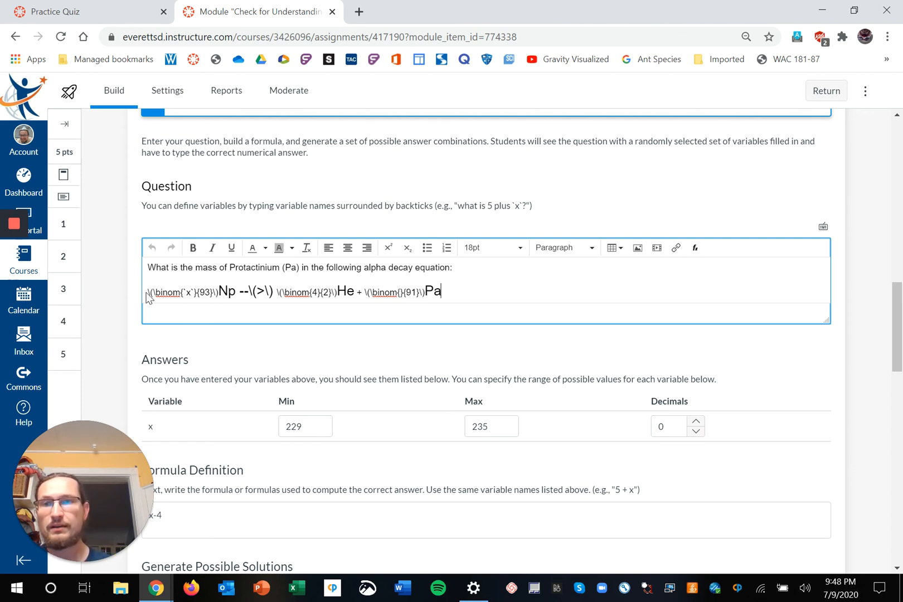
left_click_drag(146, 293, 441, 301)
key("ctrl+c")
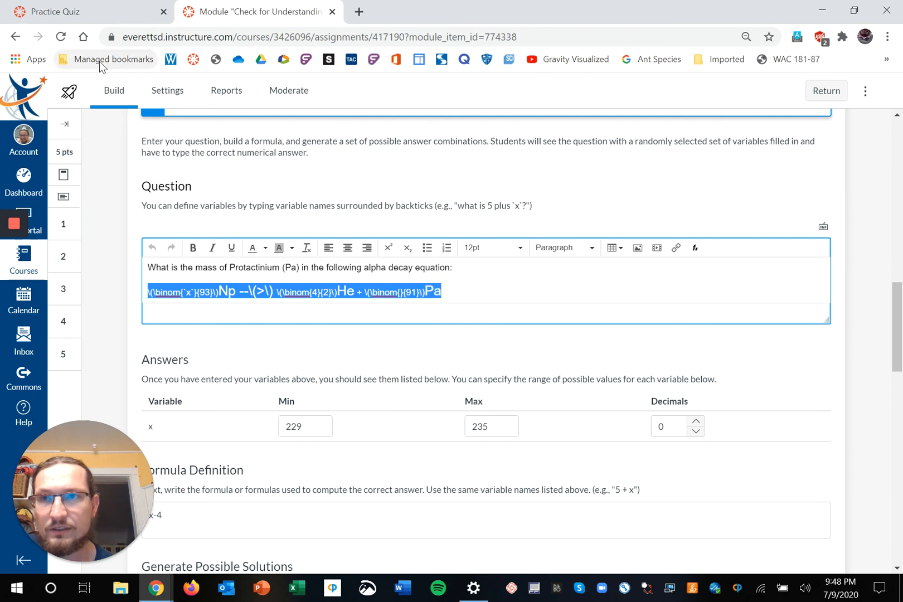
left_click(81, 15)
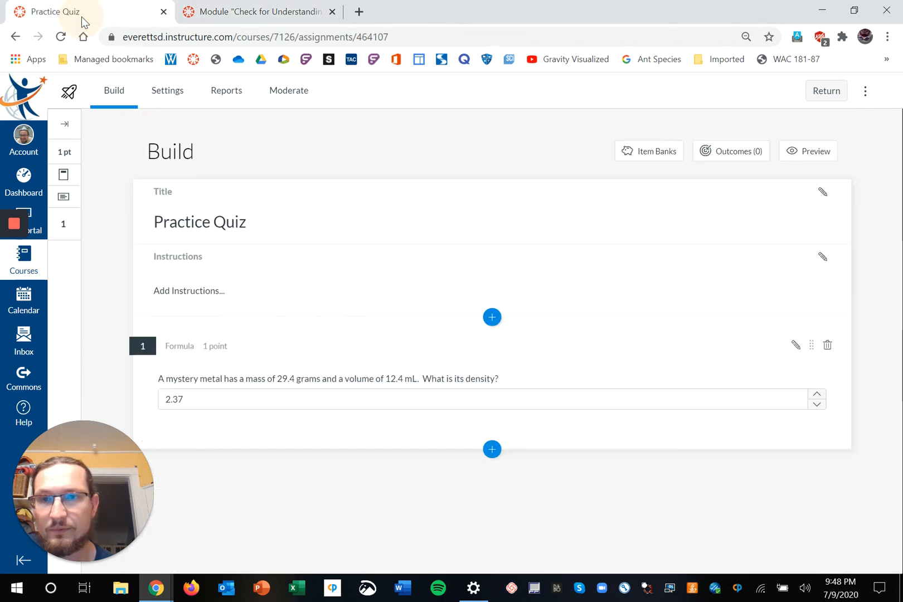
Insert a Formula question 2, remove the wrongly pasted Loom link, and return to the decay quiz.
left_click(490, 452)
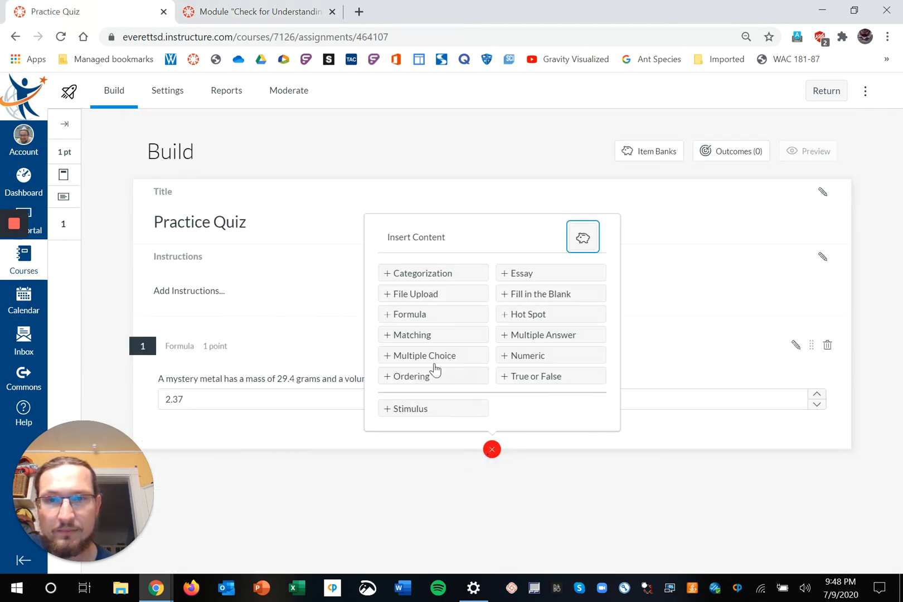
left_click(413, 318)
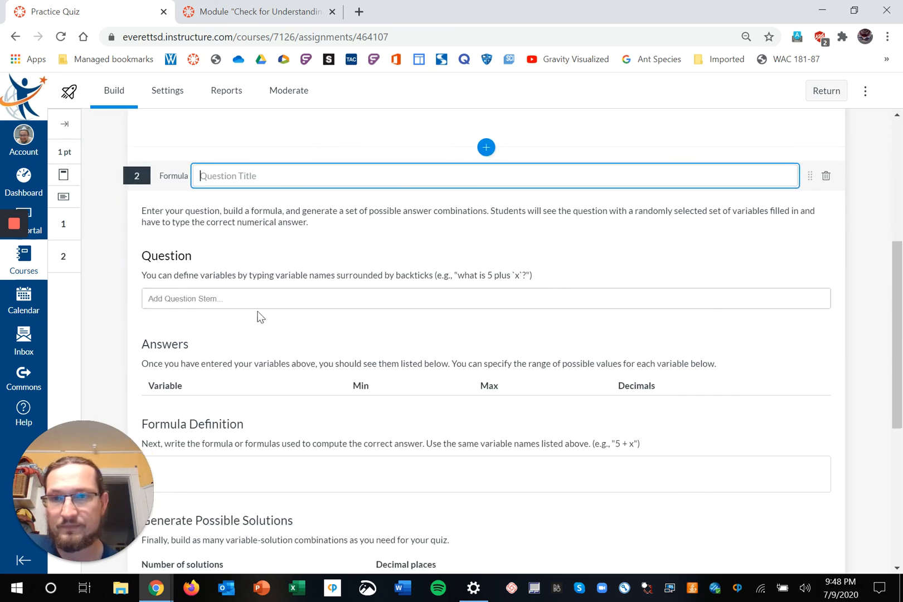
left_click(202, 297)
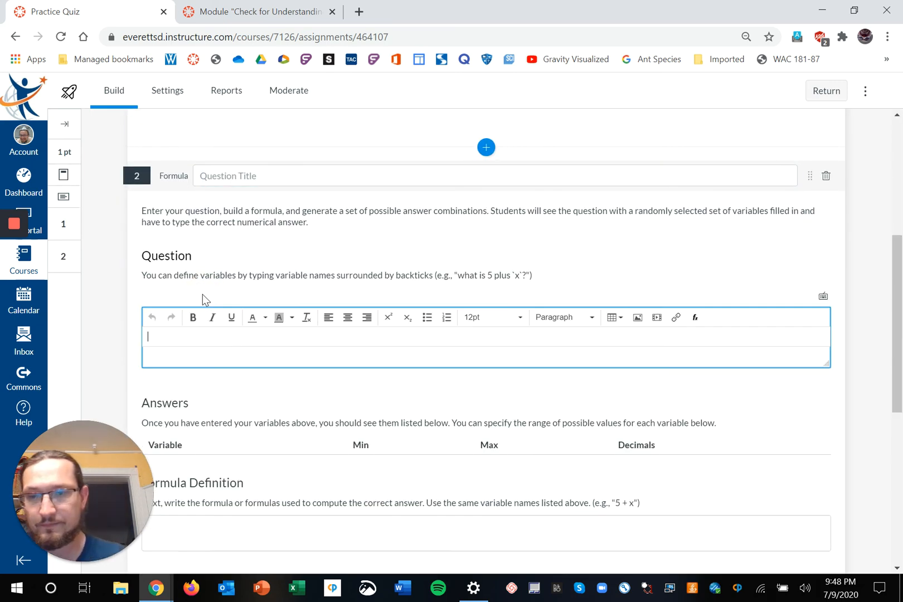
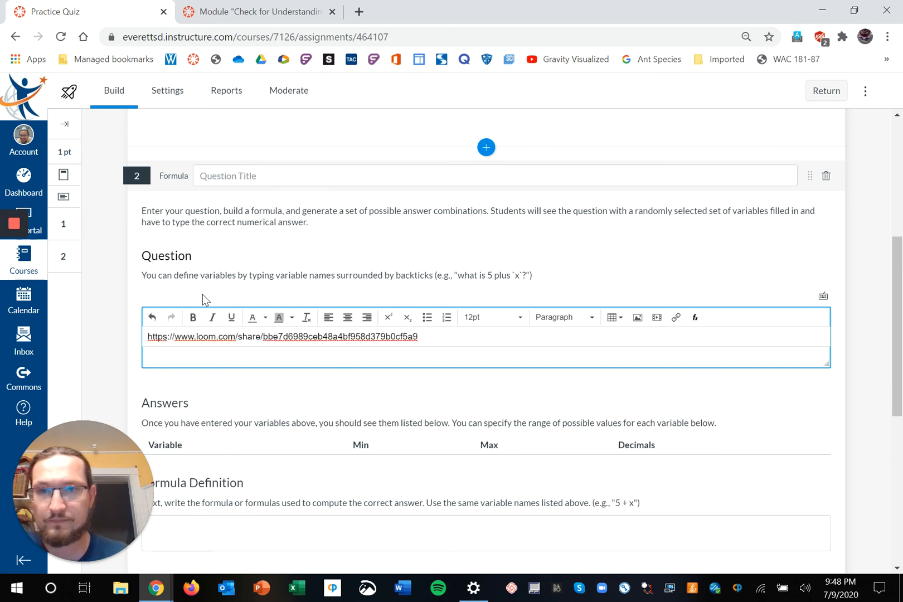
left_click_drag(421, 332, 146, 361)
key("BackSpace")
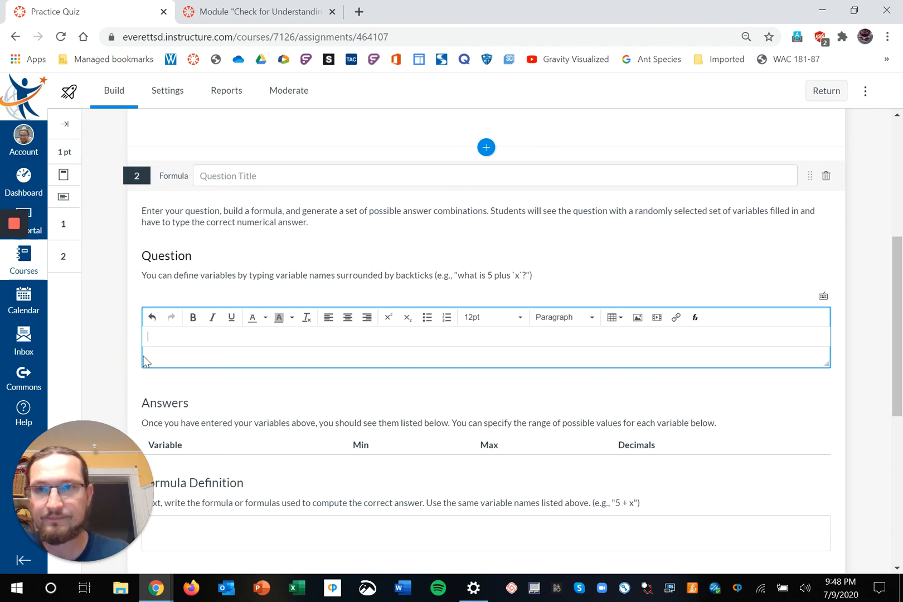
left_click(250, 17)
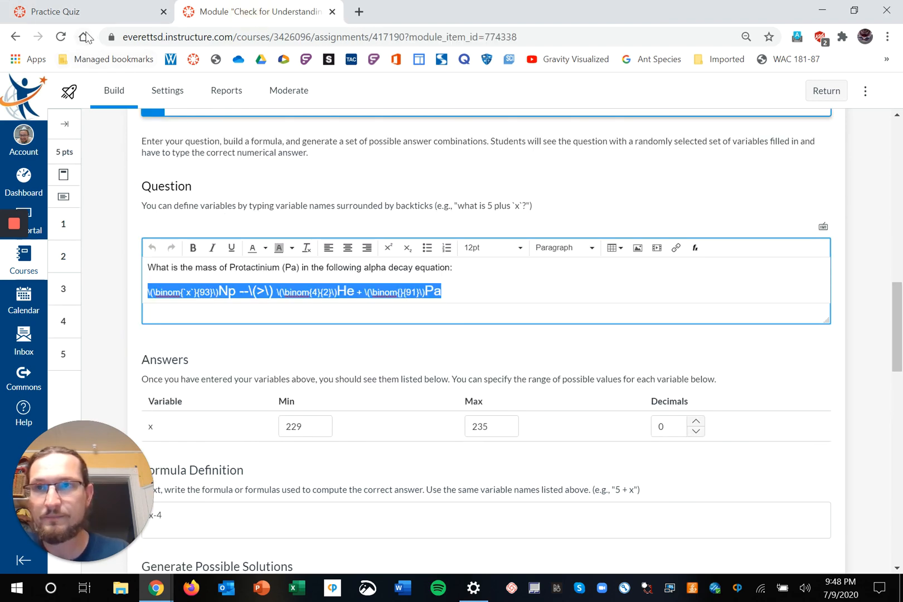
Paste the binom-coded Np alpha decay equation into question 2's stem and delete the stray partial code.
left_click(58, 11)
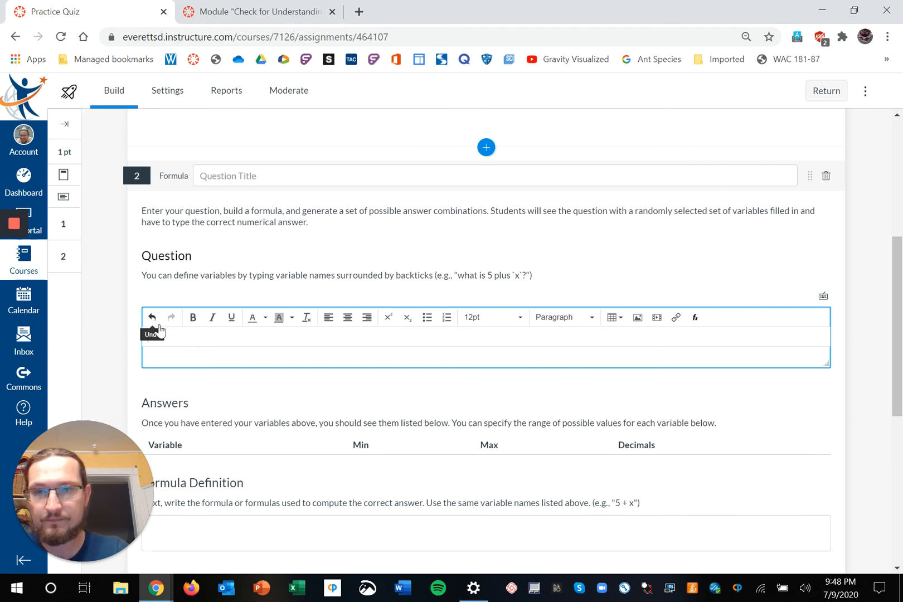
key("ctrl+v")
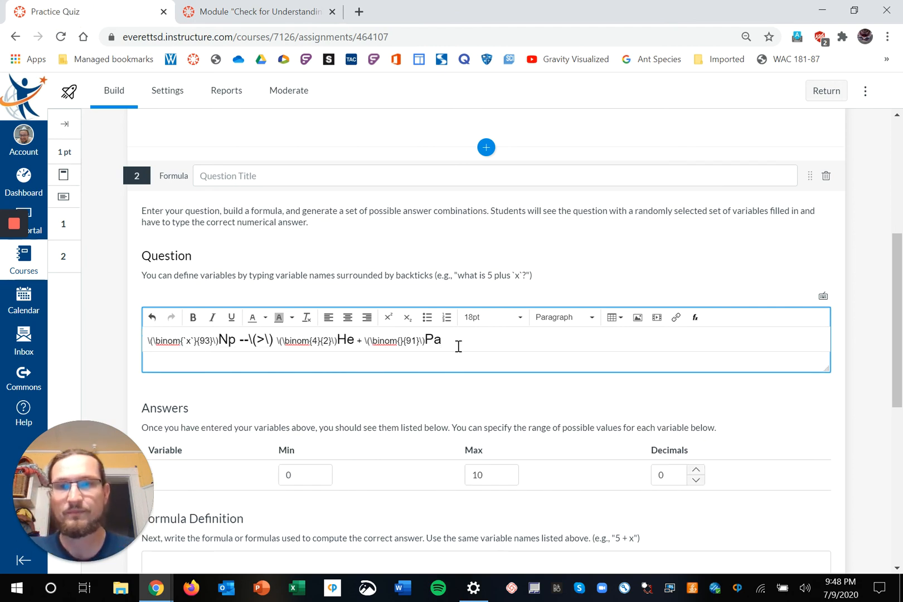
key("Return")
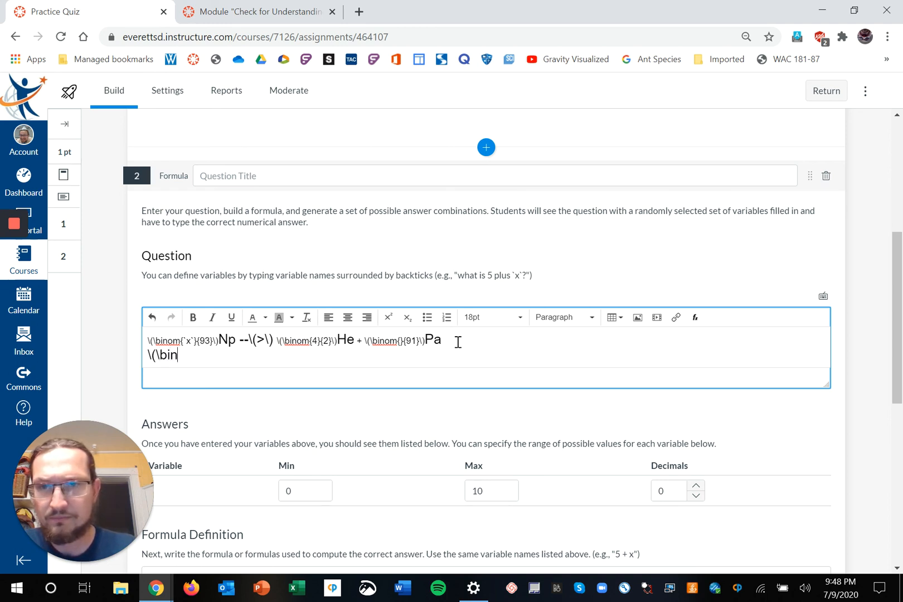
type("m{")
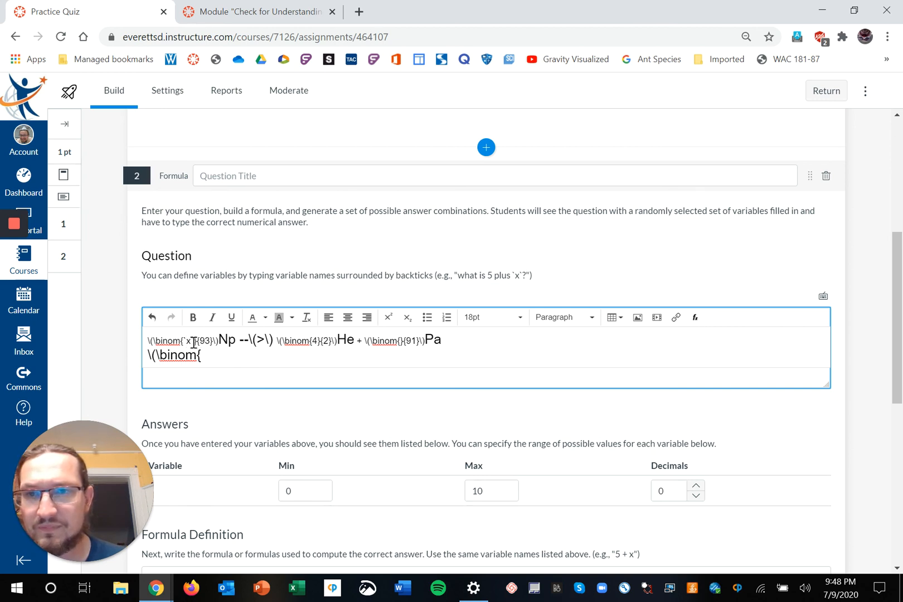
left_click_drag(201, 356, 146, 358)
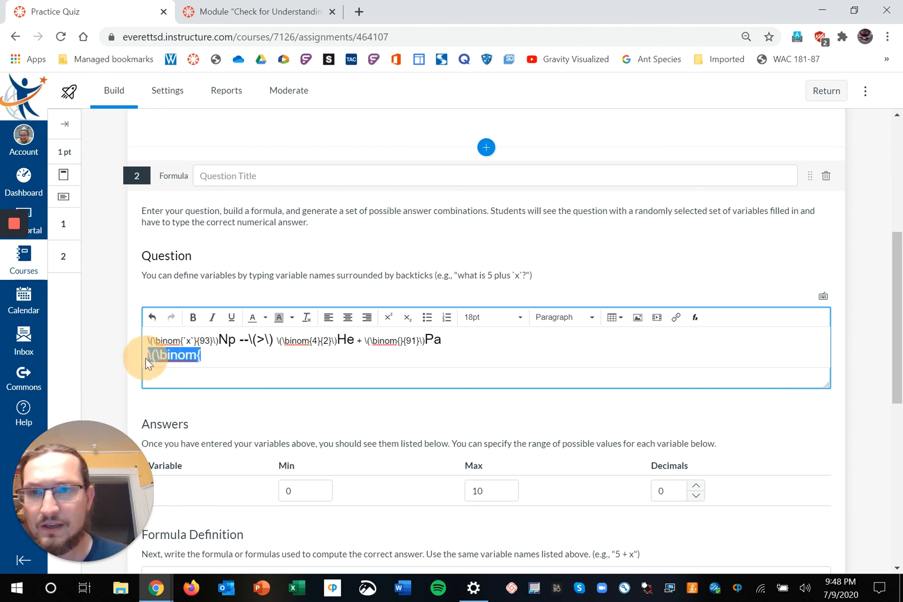
key("BackSpace")
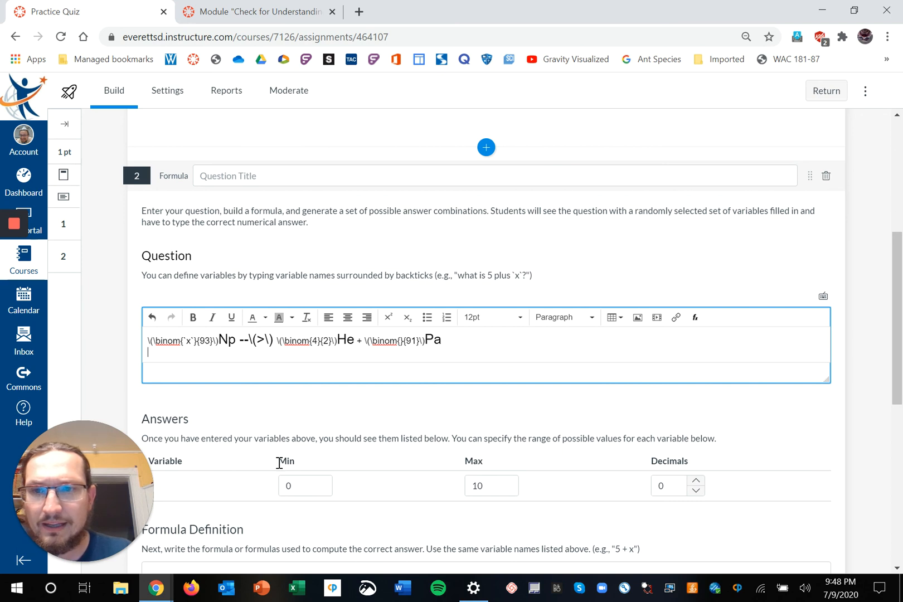
scroll(281, 464, "down", 1)
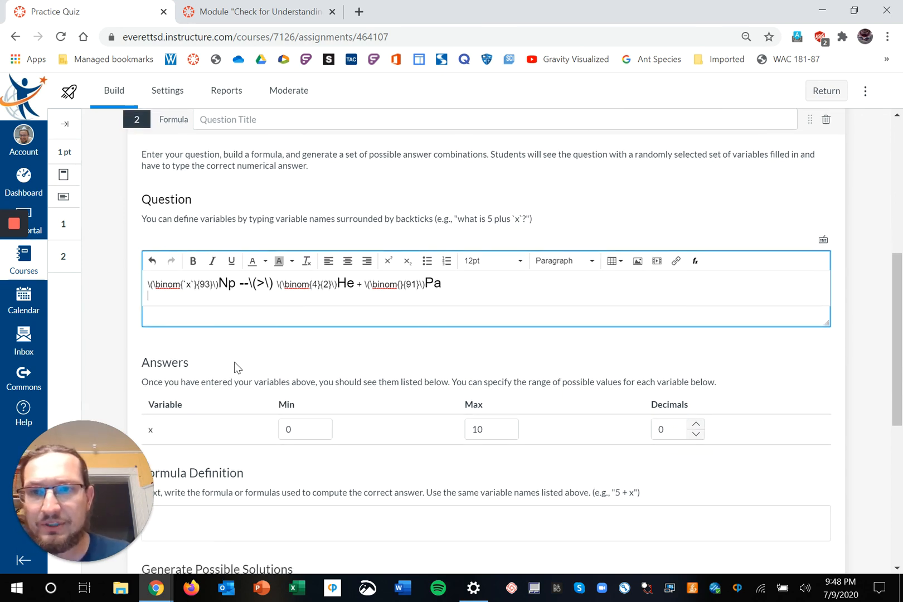
Review the Protactinium question's solutions, cancel editing it, and close the decay quiz's tab.
left_click(249, 20)
scroll(251, 283, "down", 1)
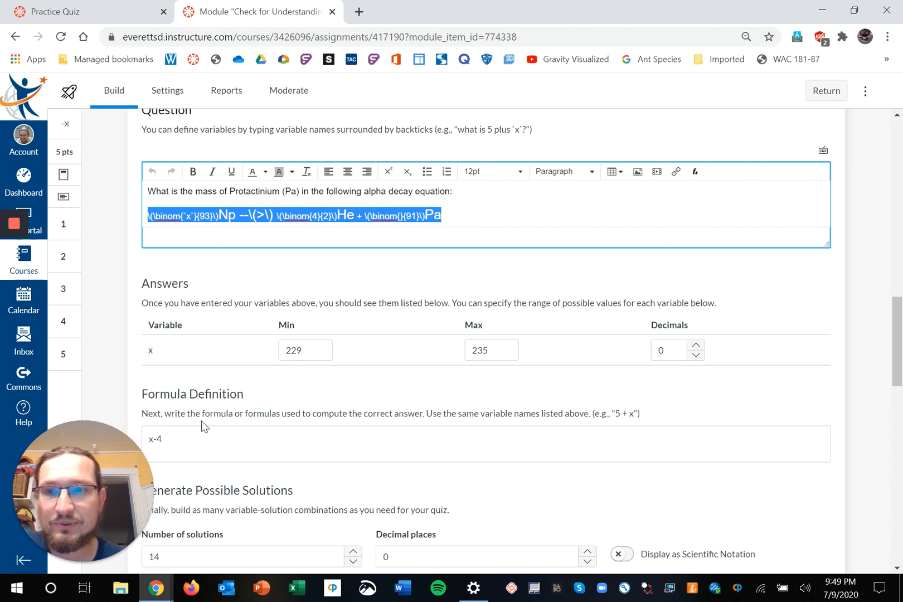
scroll(269, 459, "down", 7)
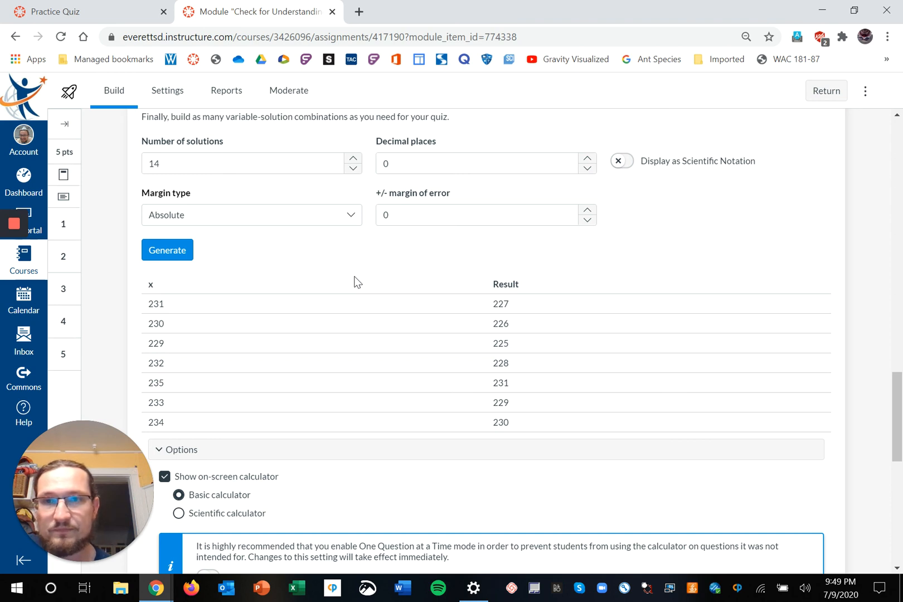
scroll(321, 307, "down", 2)
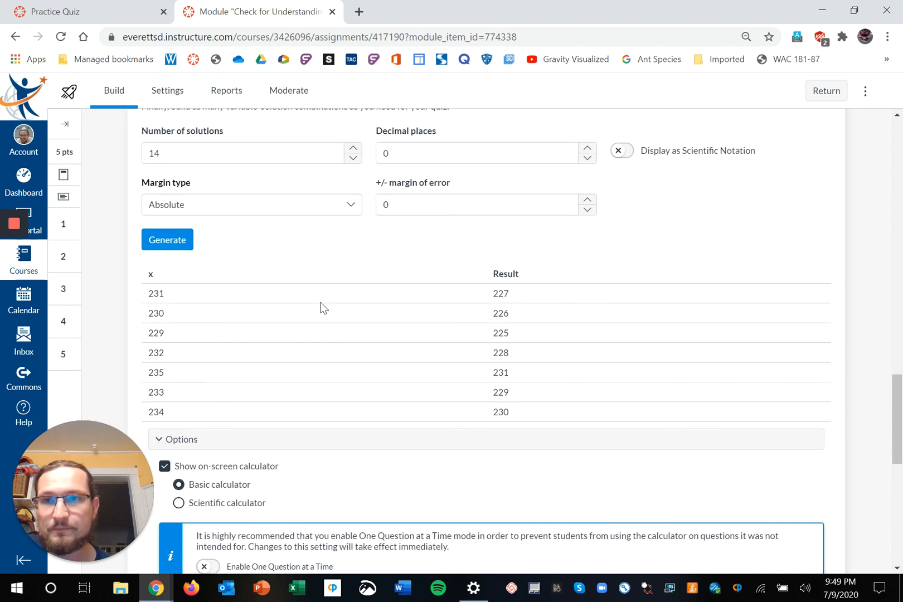
scroll(321, 307, "down", 1)
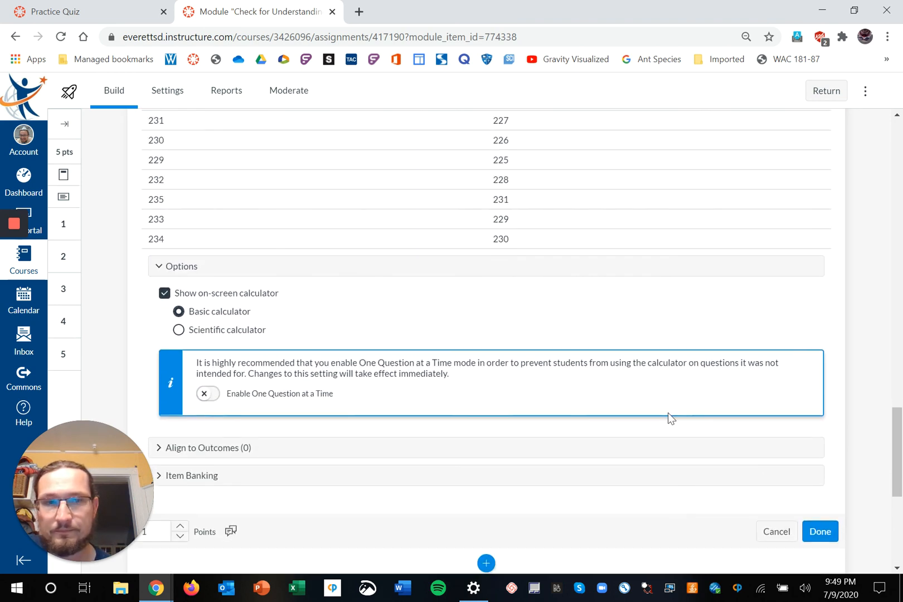
left_click(789, 535)
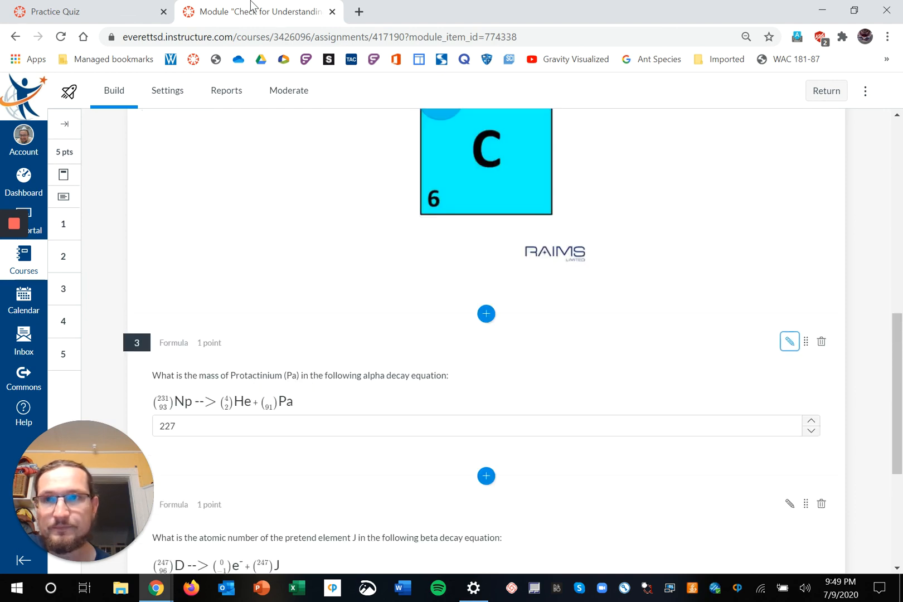
scroll(271, 228, "down", 2)
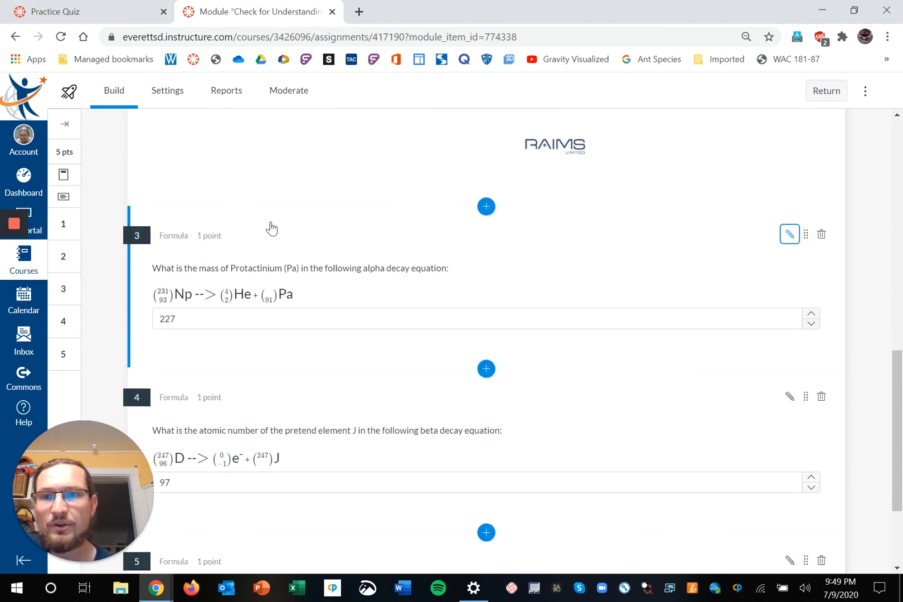
left_click(331, 12)
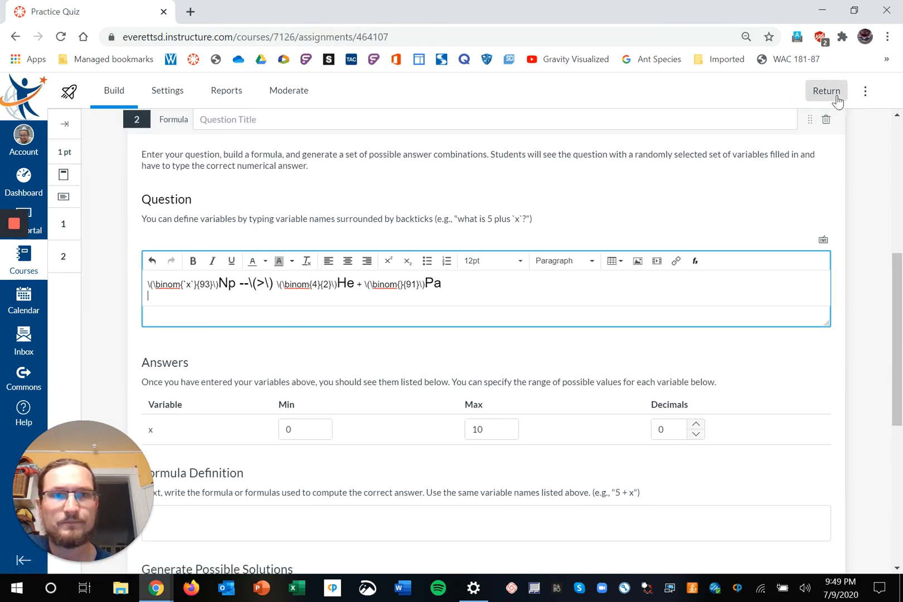
Remove the unsaved alpha-decay question 2, leaving only the density question in the Practice Quiz.
left_click(825, 120)
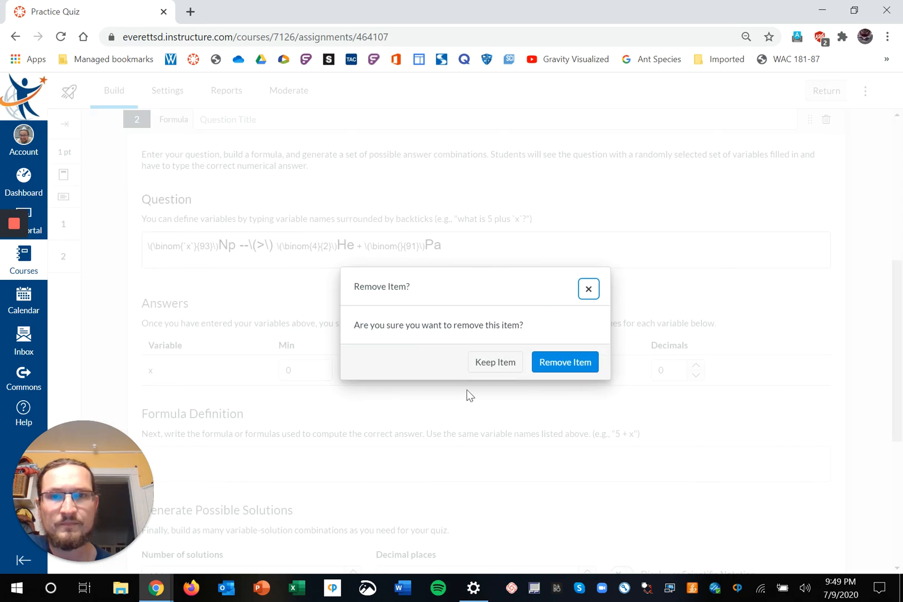
left_click(563, 363)
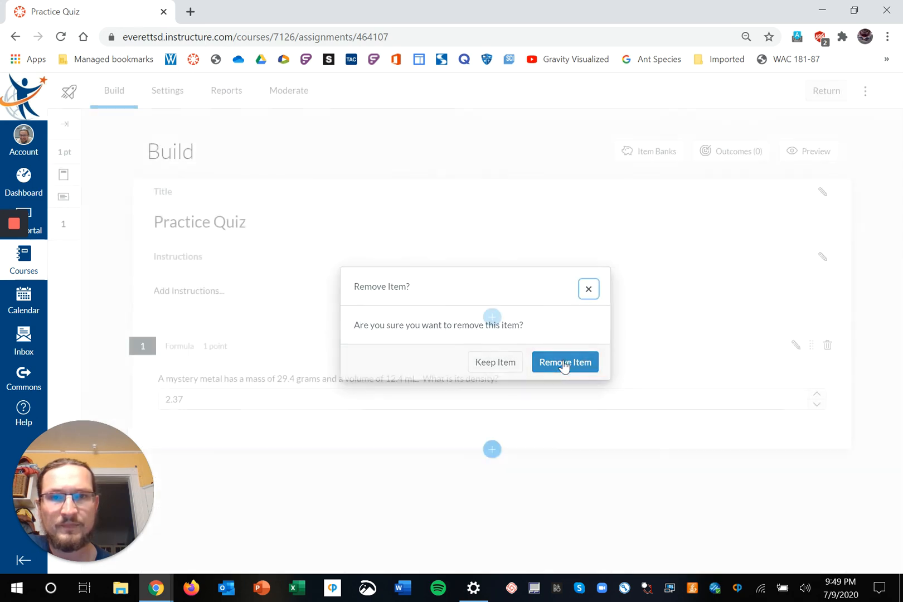